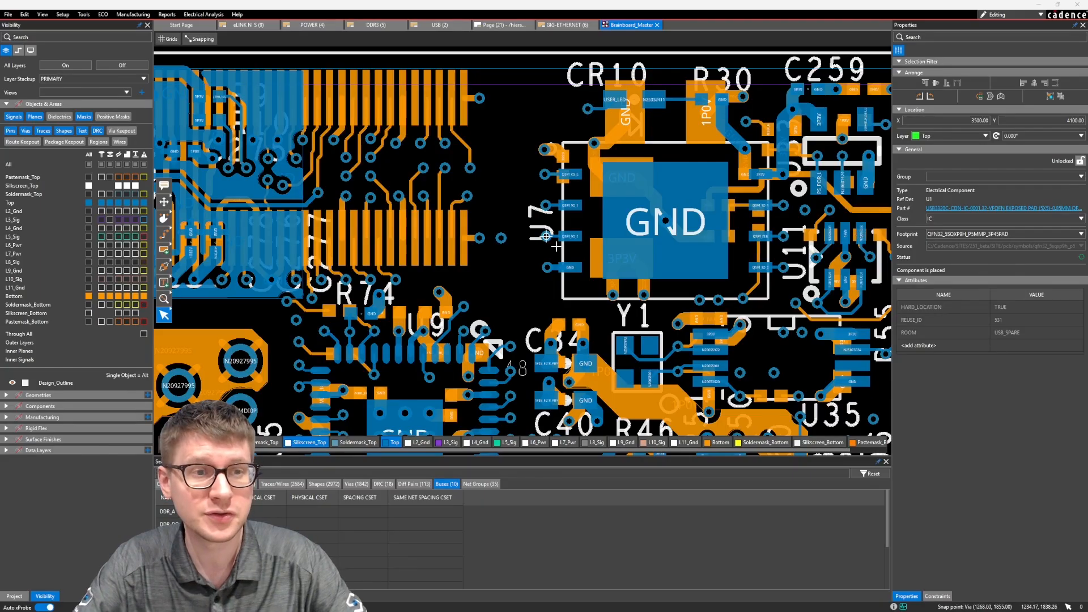
Step: Hide the Bottom layer and the Top layer's vias to clear the board area beside U7
{"action": "middle_click_drag", "start_coordinate": [496, 209], "coordinate": [518, 187]}
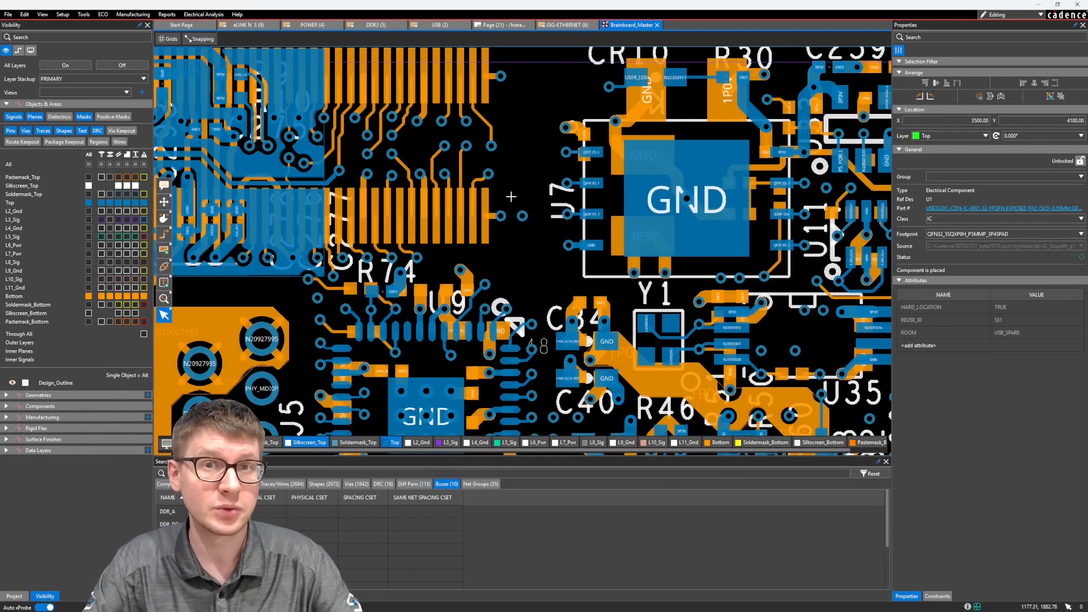
{"action": "scroll", "coordinate": [511, 197], "scroll_direction": "down", "scroll_amount": 3}
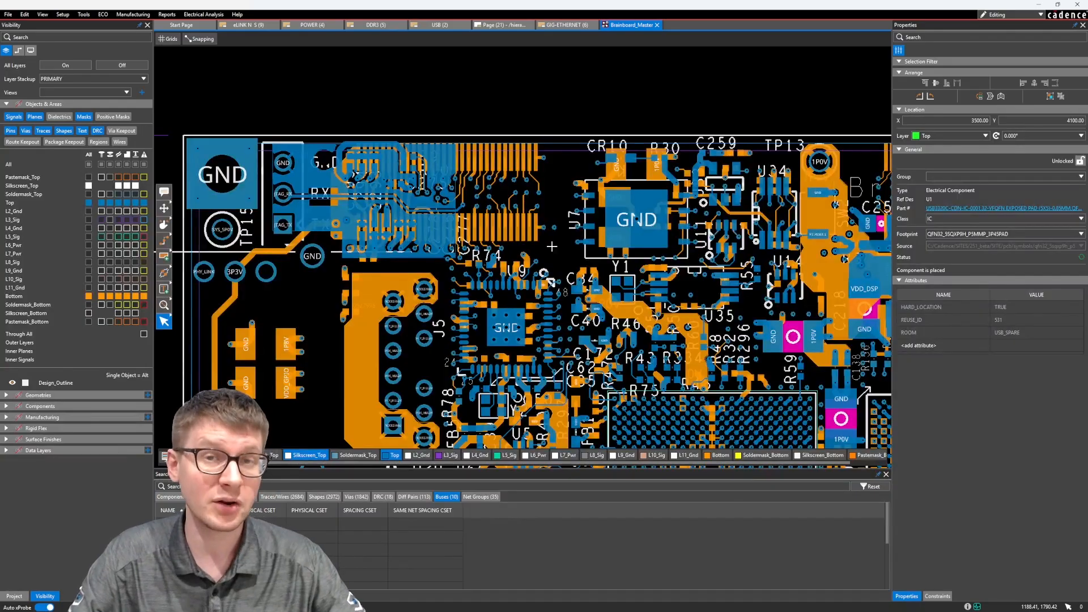
{"action": "middle_click_drag", "start_coordinate": [552, 247], "coordinate": [551, 231]}
{"action": "scroll", "coordinate": [552, 232], "scroll_direction": "up", "scroll_amount": 2}
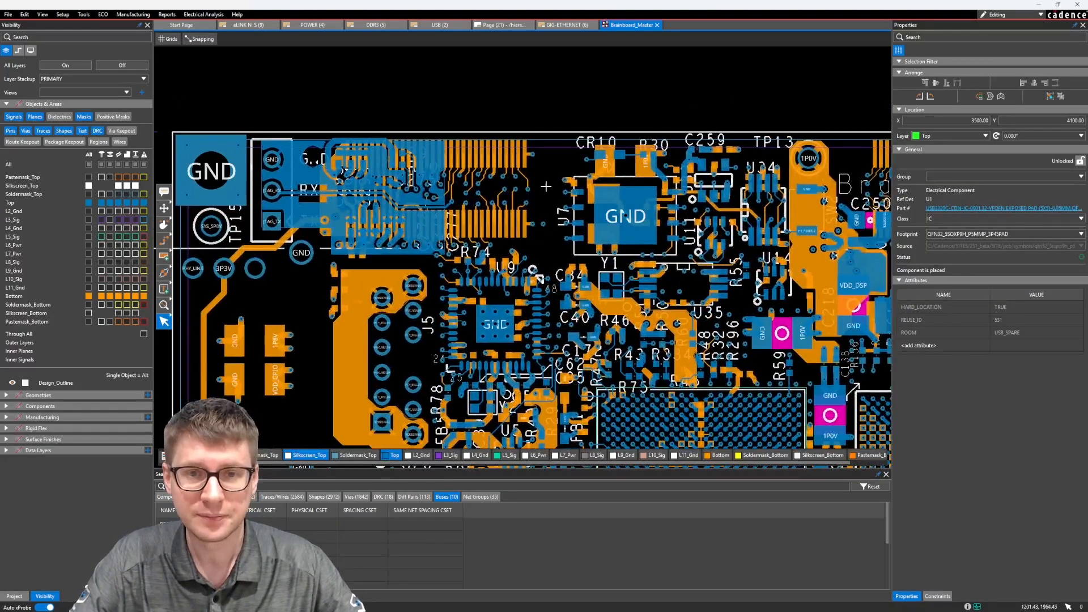
{"action": "left_click", "coordinate": [89, 296]}
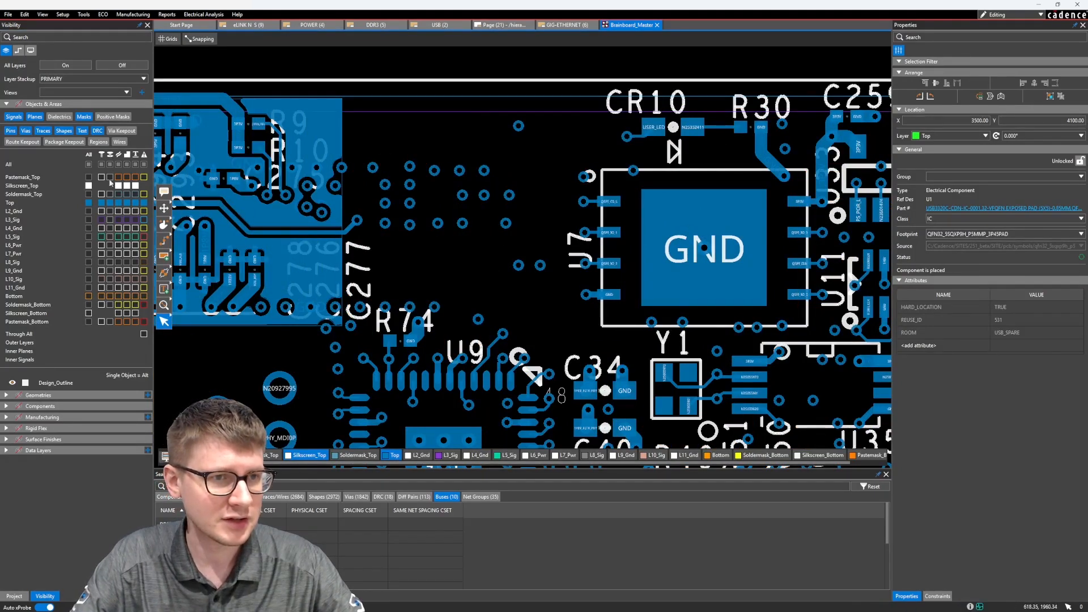
{"action": "middle_click_drag", "start_coordinate": [470, 228], "coordinate": [455, 225]}
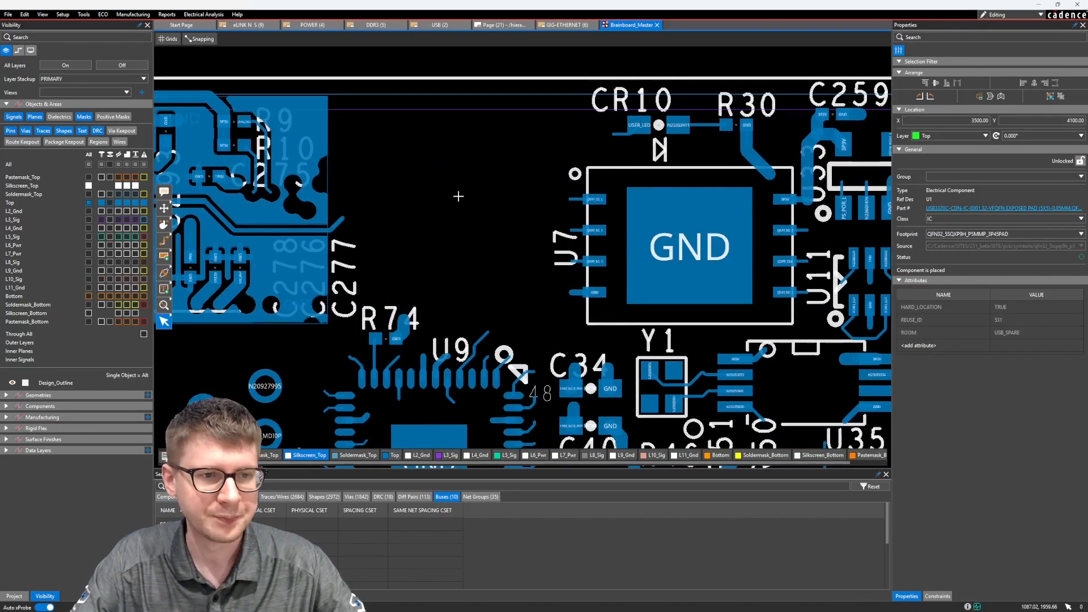
Step: Start adding text to the board and set its font to Tahoma
{"action": "left_click", "coordinate": [164, 290]}
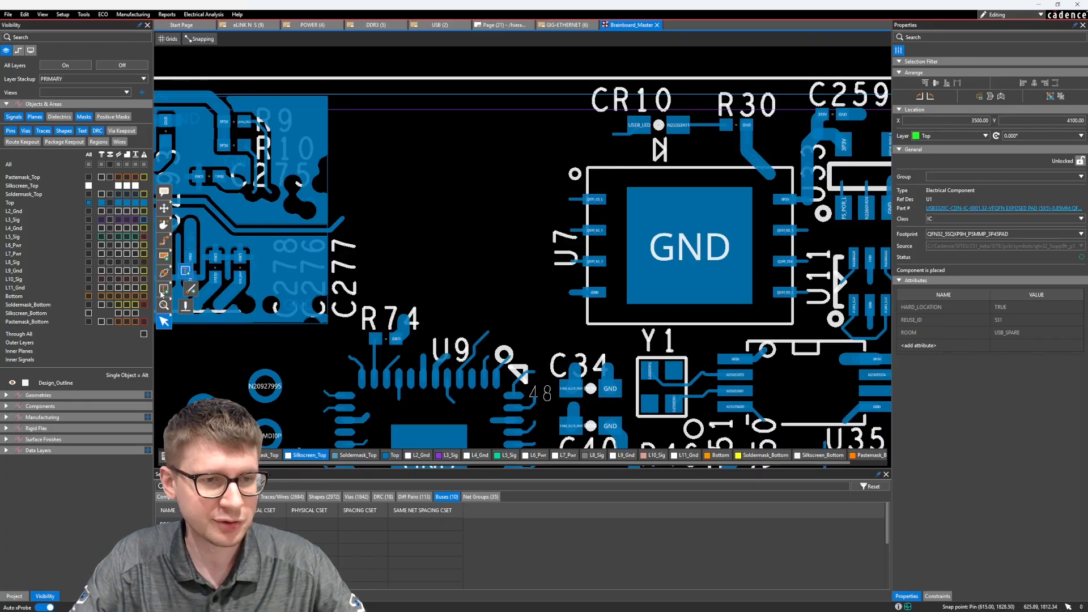
{"action": "left_click", "coordinate": [186, 271]}
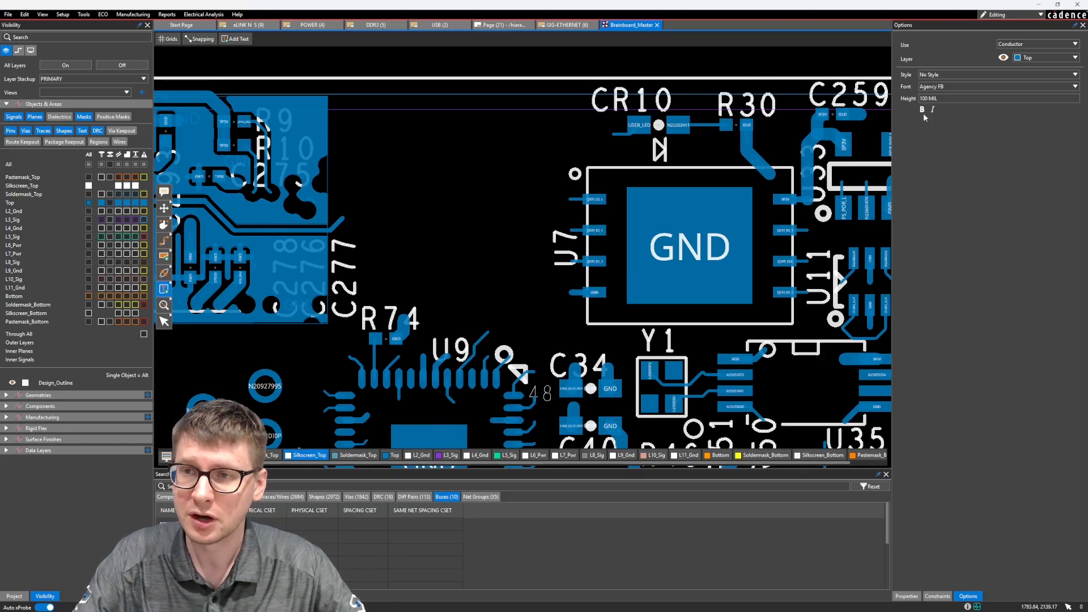
{"action": "key", "text": "Tab"}
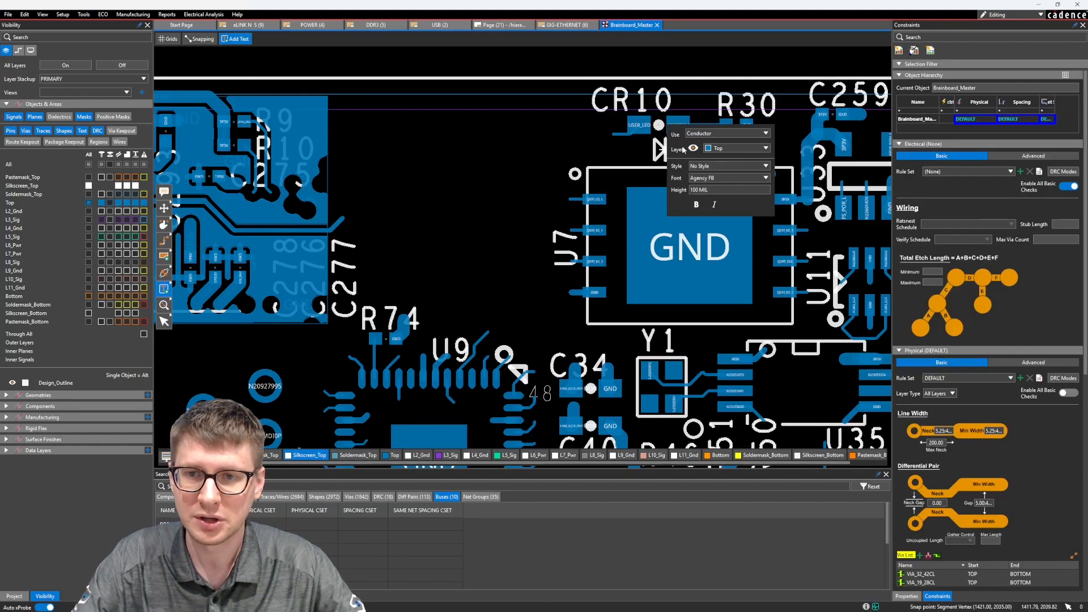
{"action": "left_click_drag", "start_coordinate": [686, 156], "coordinate": [437, 129]}
{"action": "key", "text": "Tab"}
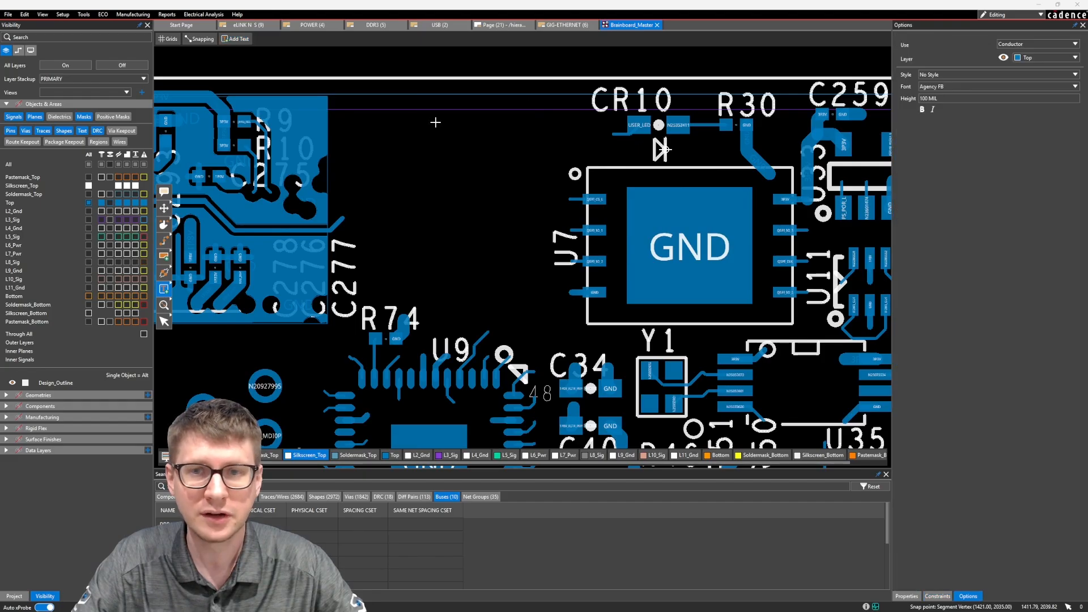
{"action": "left_click", "coordinate": [947, 86]}
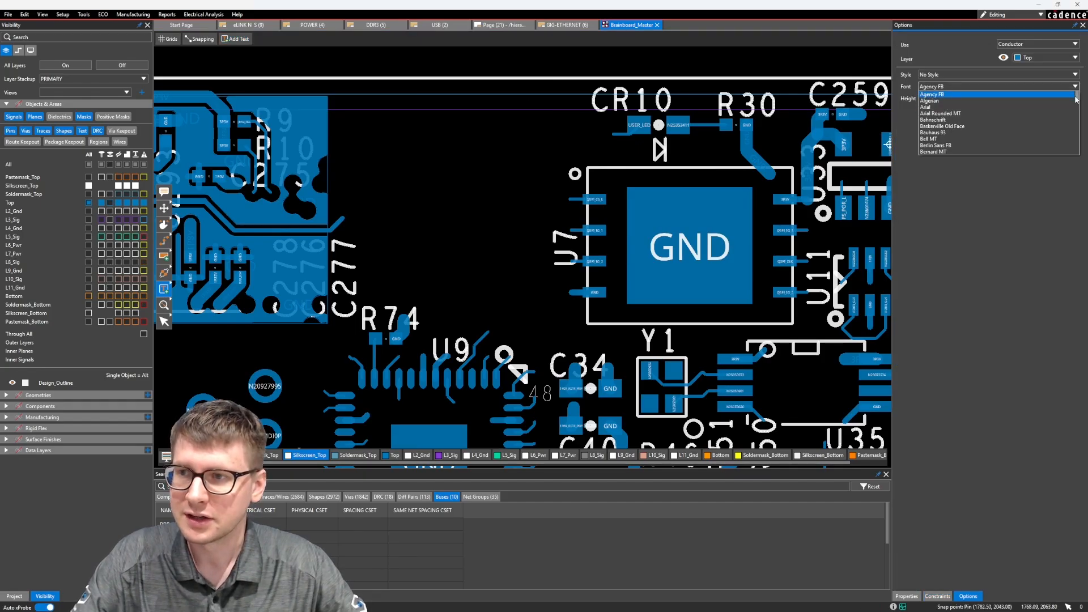
{"action": "left_click_drag", "start_coordinate": [1077, 96], "coordinate": [1077, 136]}
{"action": "scroll", "coordinate": [988, 110], "scroll_direction": "down", "scroll_amount": 8}
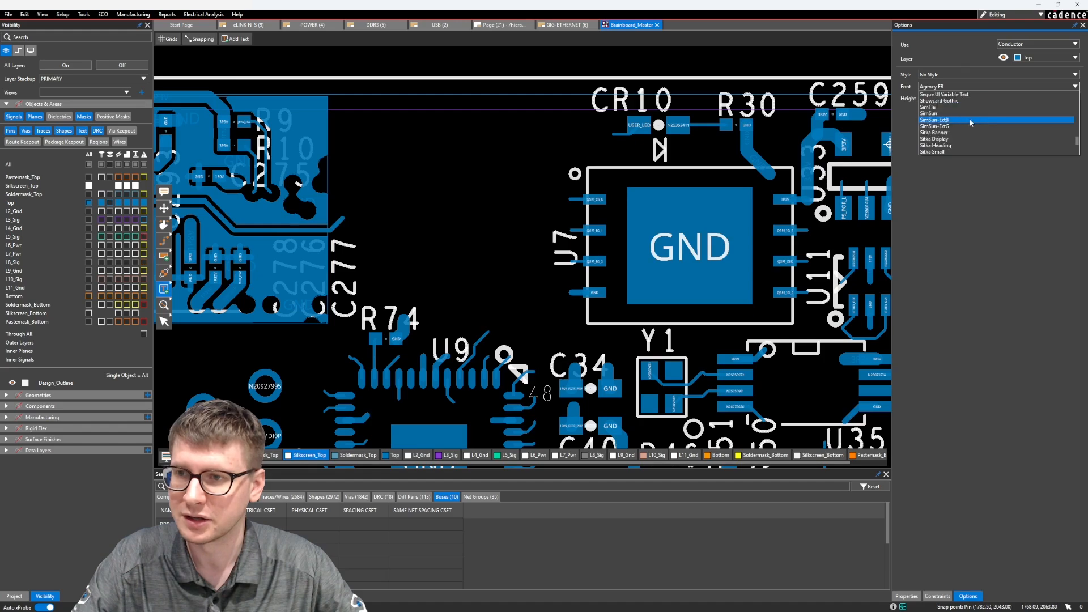
{"action": "left_click", "coordinate": [930, 125]}
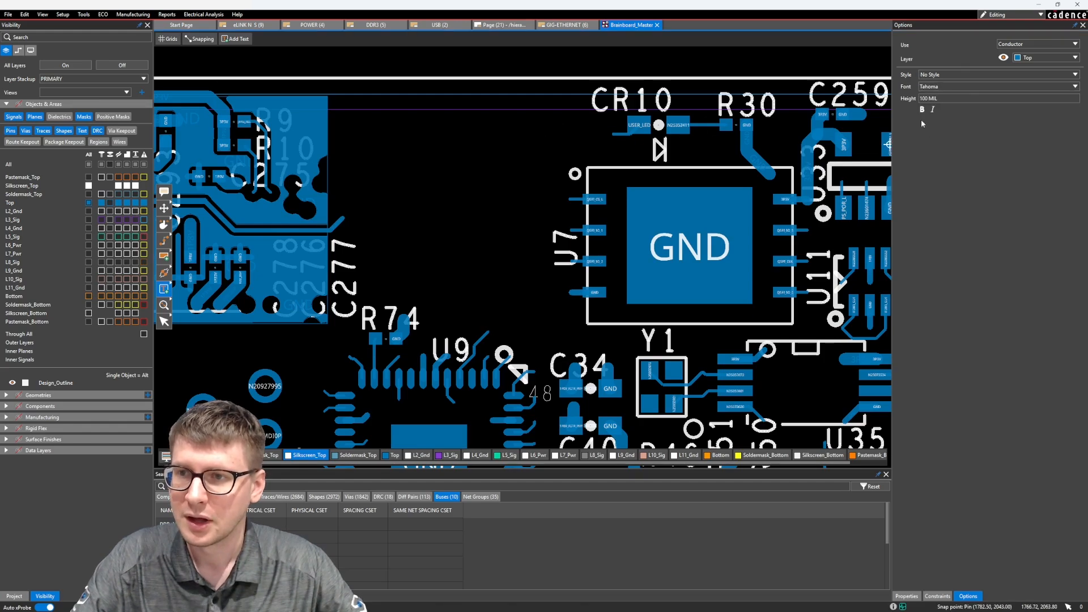
Step: Set the new text's height to 60 mil and keep bold off
{"action": "left_click_drag", "start_coordinate": [958, 100], "coordinate": [901, 102]}
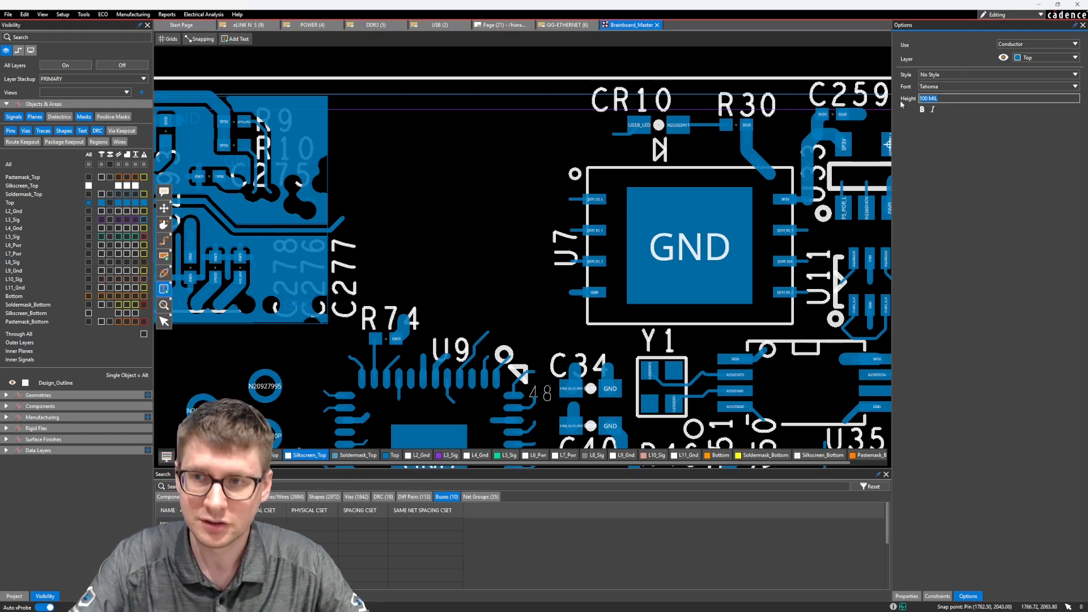
{"action": "type", "text": "60mil"}
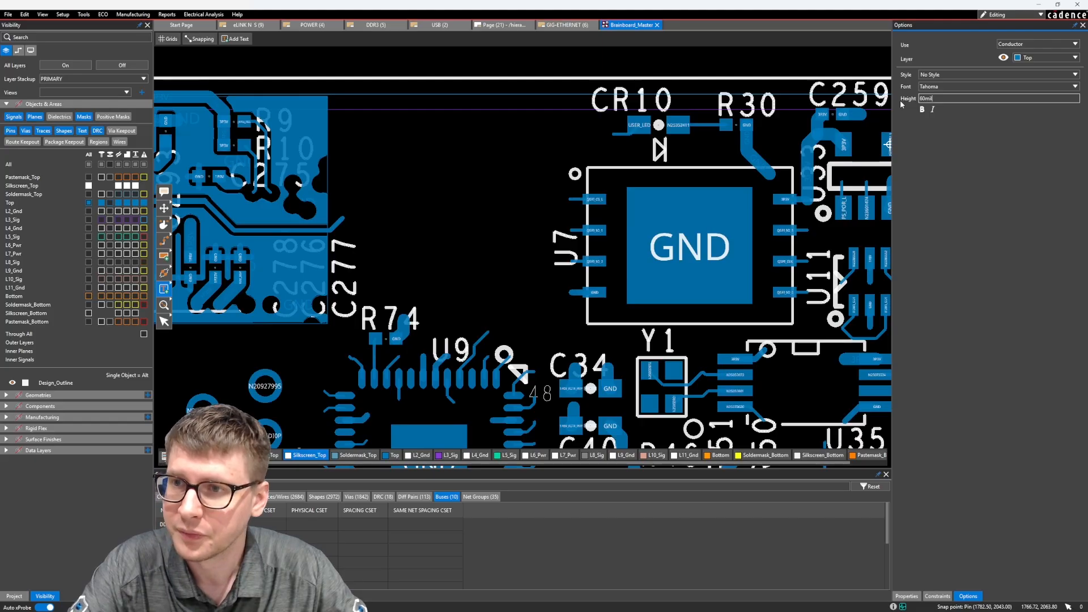
{"action": "key", "text": "Return"}
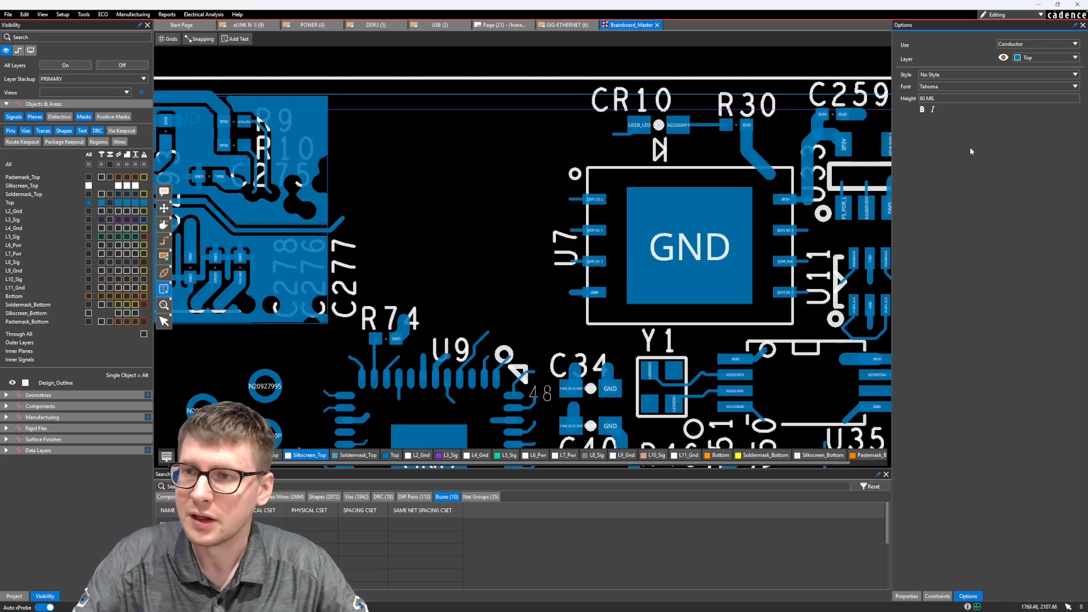
{"action": "left_click", "coordinate": [922, 110]}
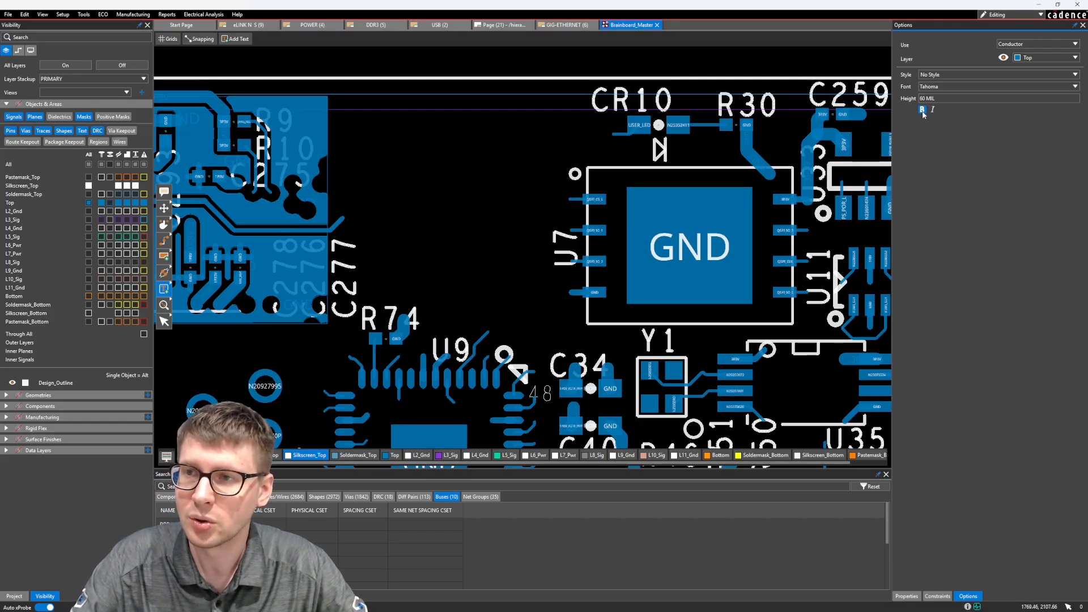
Step: Assign the new text to Silkscreen use on the Silkscreen_Top layer
{"action": "left_click", "coordinate": [364, 169]}
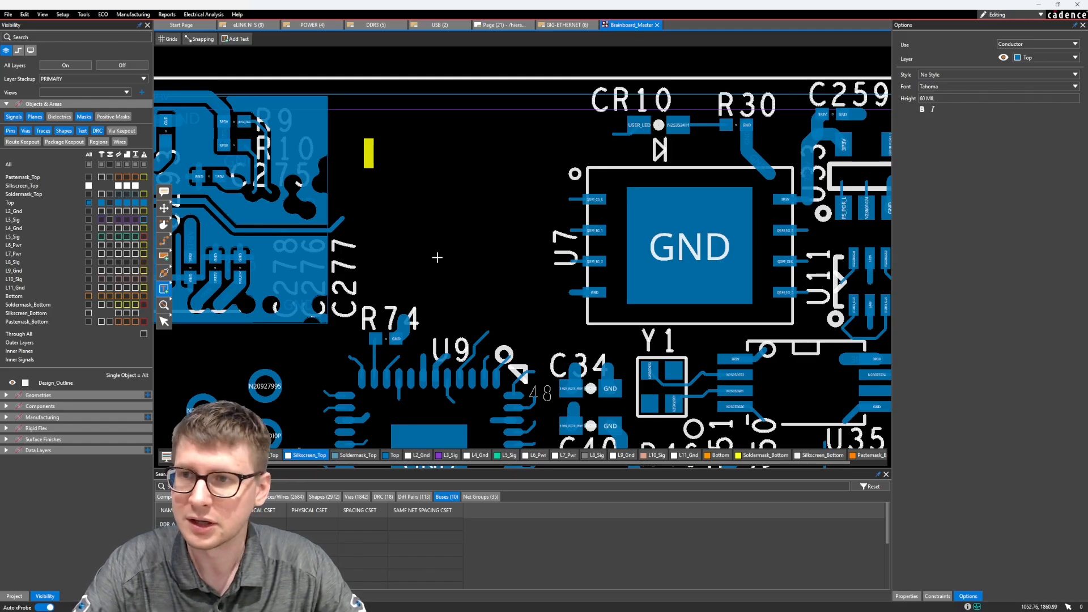
{"action": "left_click", "coordinate": [1034, 46]}
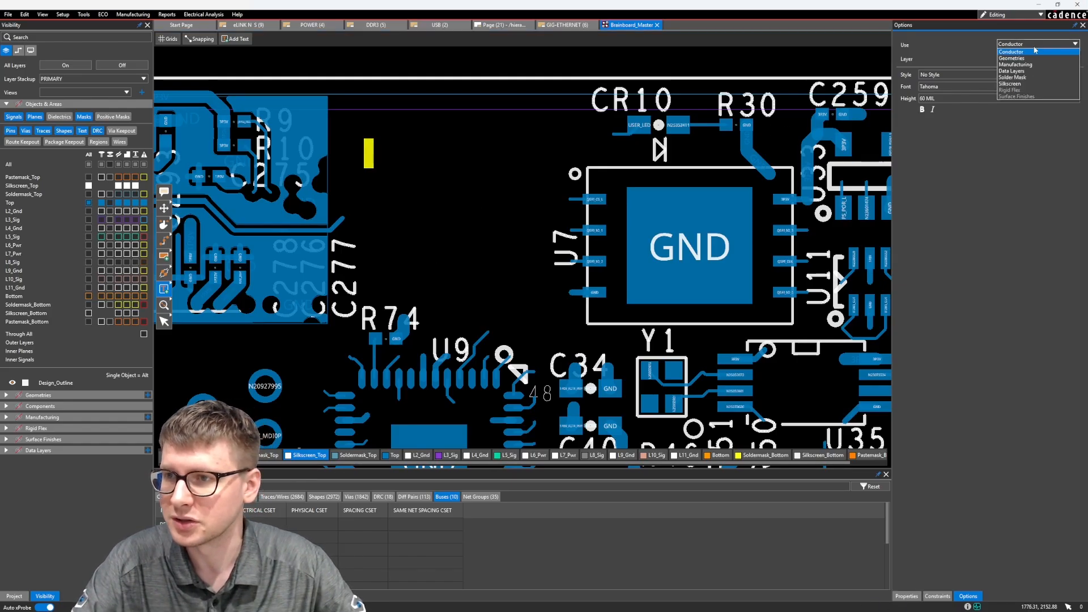
{"action": "left_click", "coordinate": [1015, 84]}
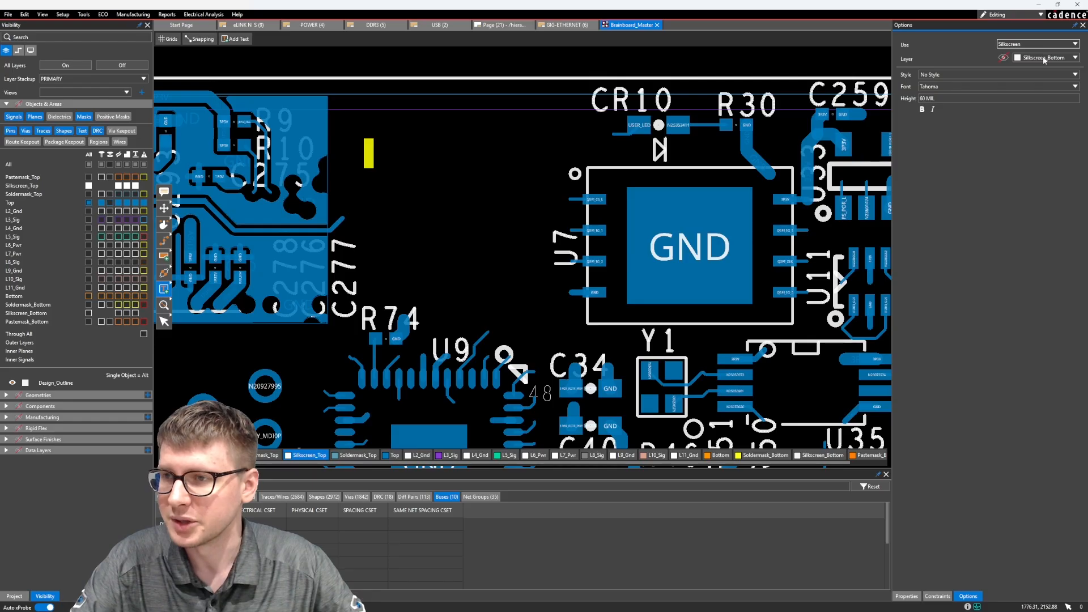
{"action": "left_click", "coordinate": [1045, 59]}
{"action": "left_click", "coordinate": [1043, 67]}
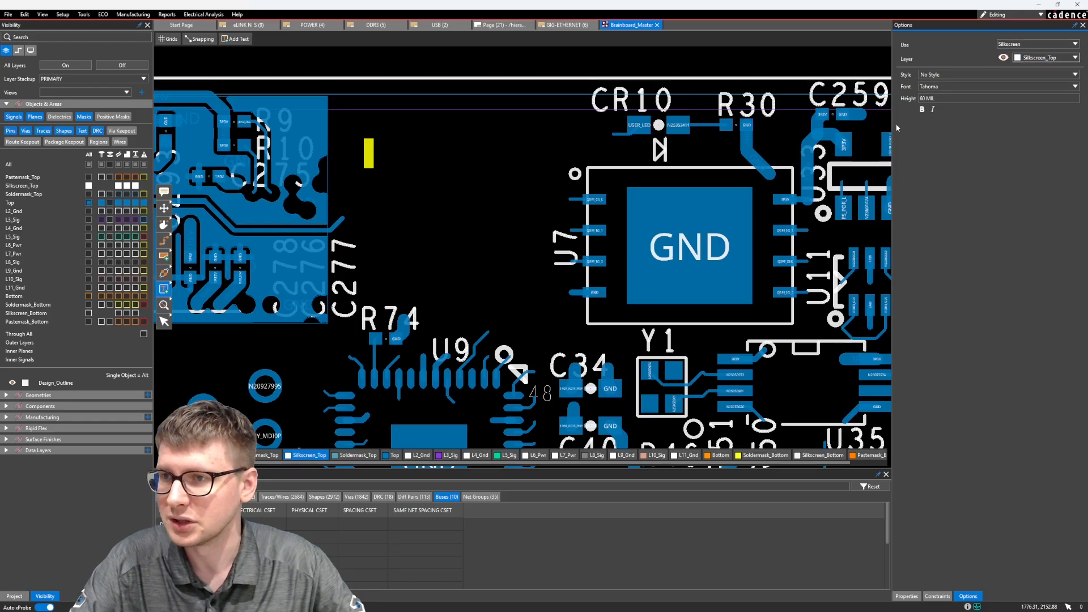
Step: Place the text TEST_TEXT in the empty area between C277 and CR10, and finish adding text
{"action": "left_click", "coordinate": [367, 155]}
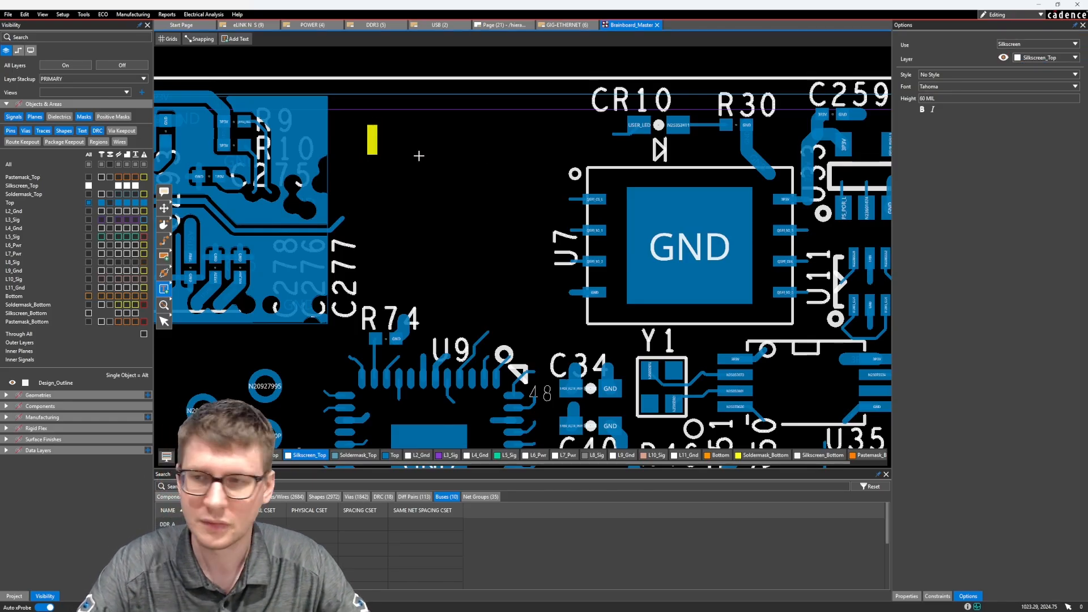
{"action": "type", "text": "TEST_TEXT"}
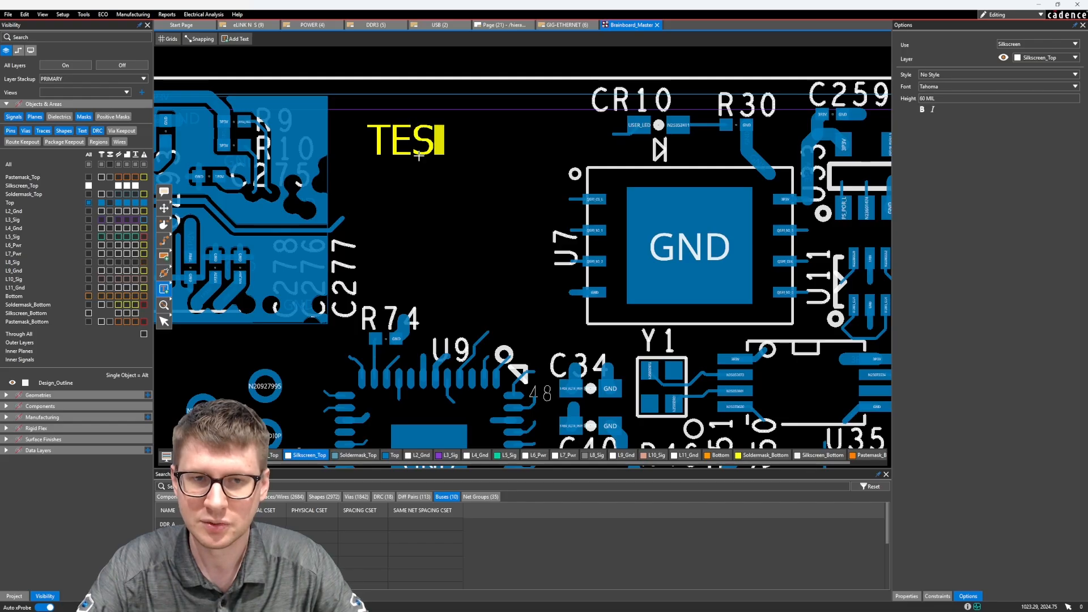
{"action": "left_click", "coordinate": [488, 190]}
{"action": "key", "text": "Escape"}
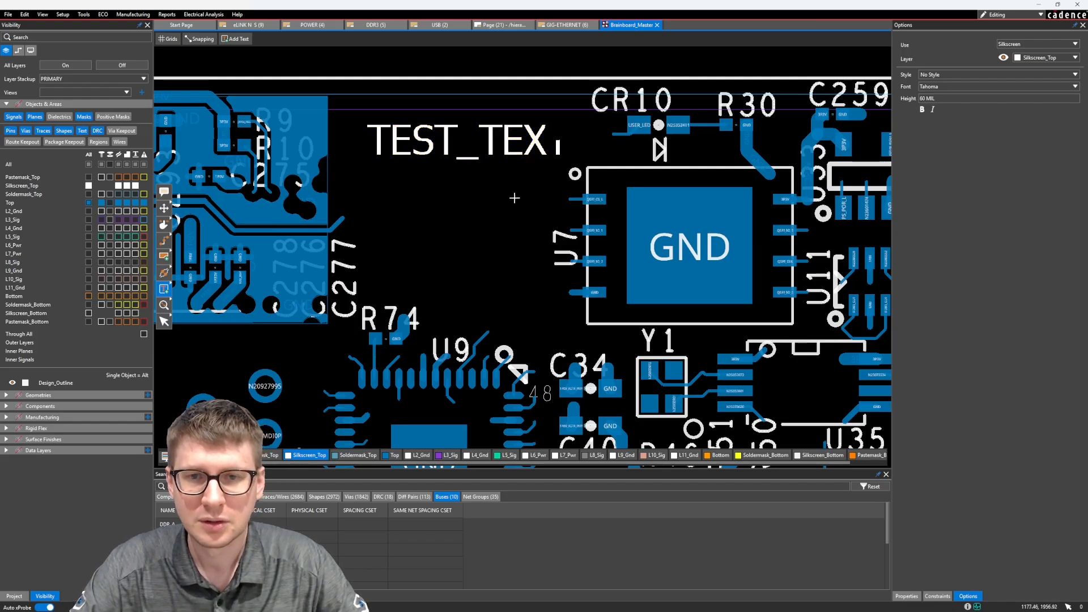
{"action": "middle_click_drag", "start_coordinate": [514, 198], "coordinate": [501, 240]}
{"action": "scroll", "coordinate": [509, 227], "scroll_direction": "up", "scroll_amount": 1}
{"action": "scroll", "coordinate": [530, 192], "scroll_direction": "down", "scroll_amount": 1}
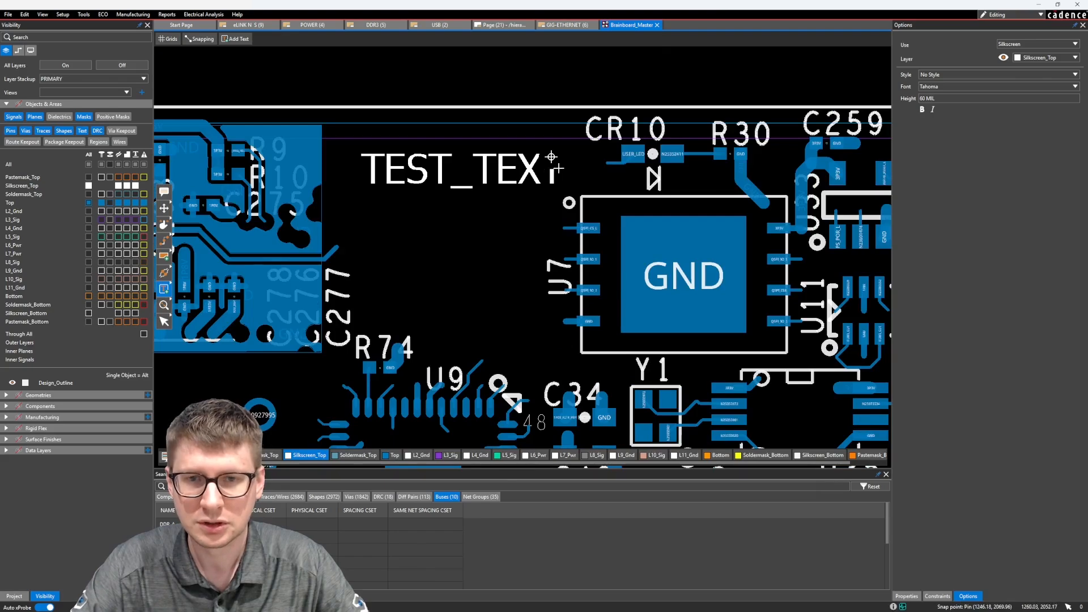
{"action": "key", "text": "Escape"}
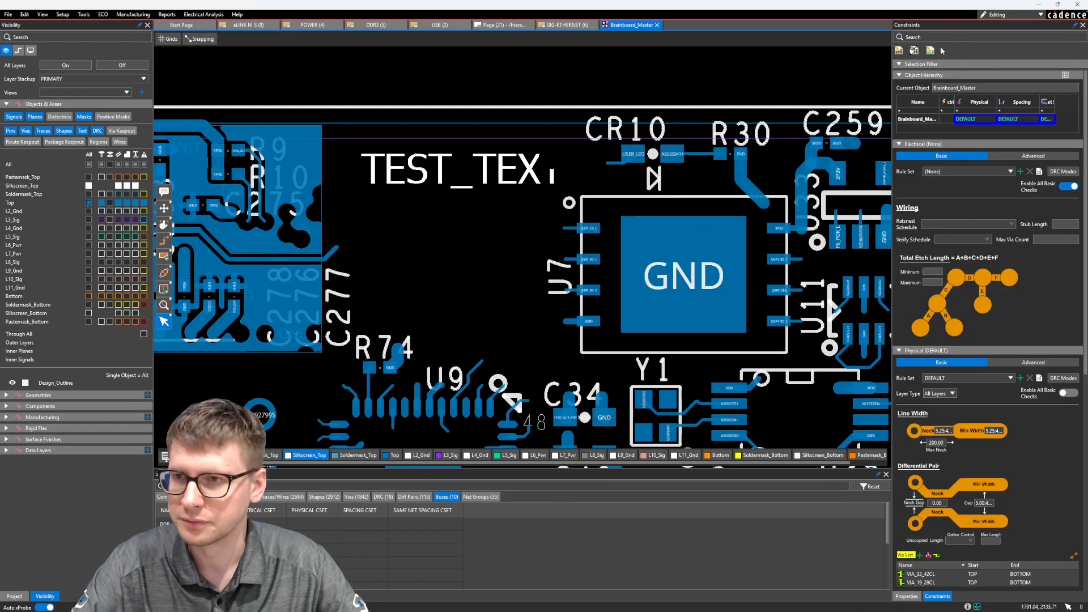
Step: Show the object properties and move TEST_TEXT to about X 915, Y 1982
{"action": "left_click", "coordinate": [906, 596]}
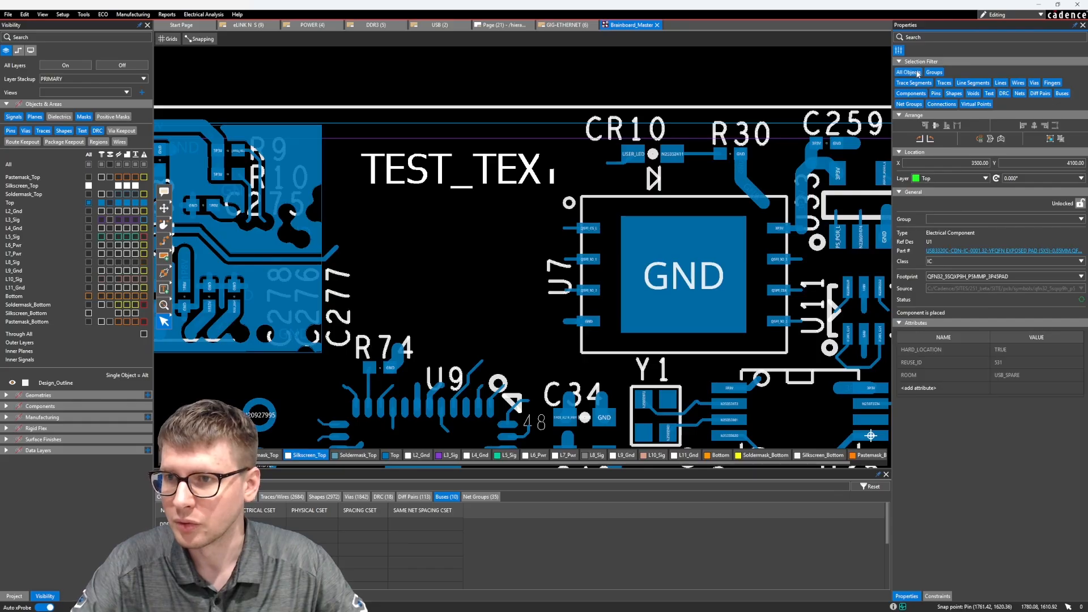
{"action": "mouse_move", "coordinate": [393, 161]}
{"action": "left_mouse_down"}
{"action": "mouse_move", "coordinate": [378, 187]}
{"action": "mouse_move", "coordinate": [381, 162]}
{"action": "left_mouse_up"}
{"action": "left_click", "coordinate": [485, 251]}
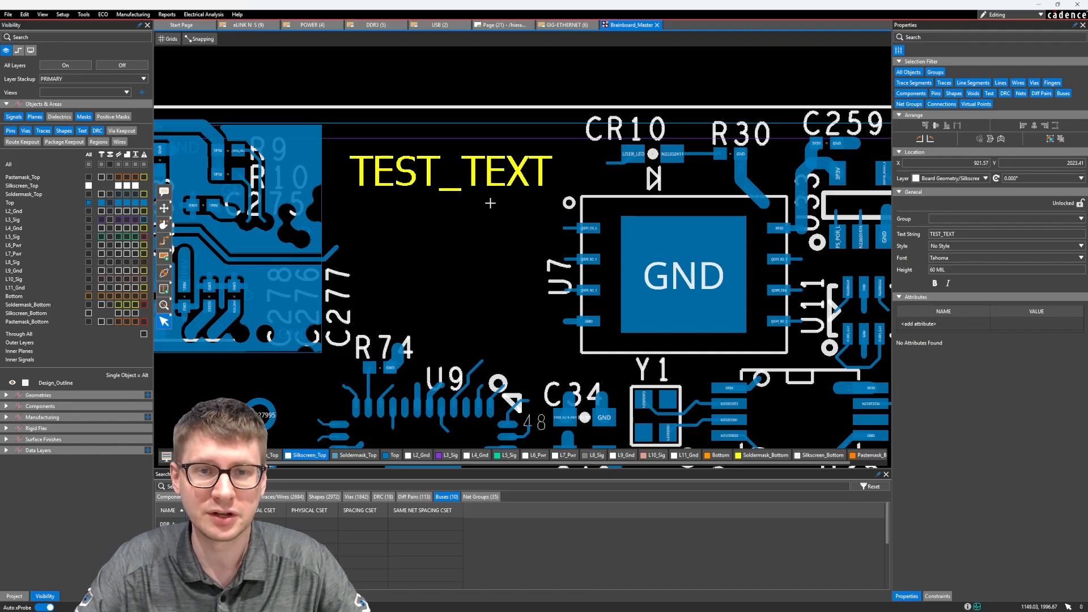
{"action": "left_click_drag", "start_coordinate": [489, 172], "coordinate": [486, 198]}
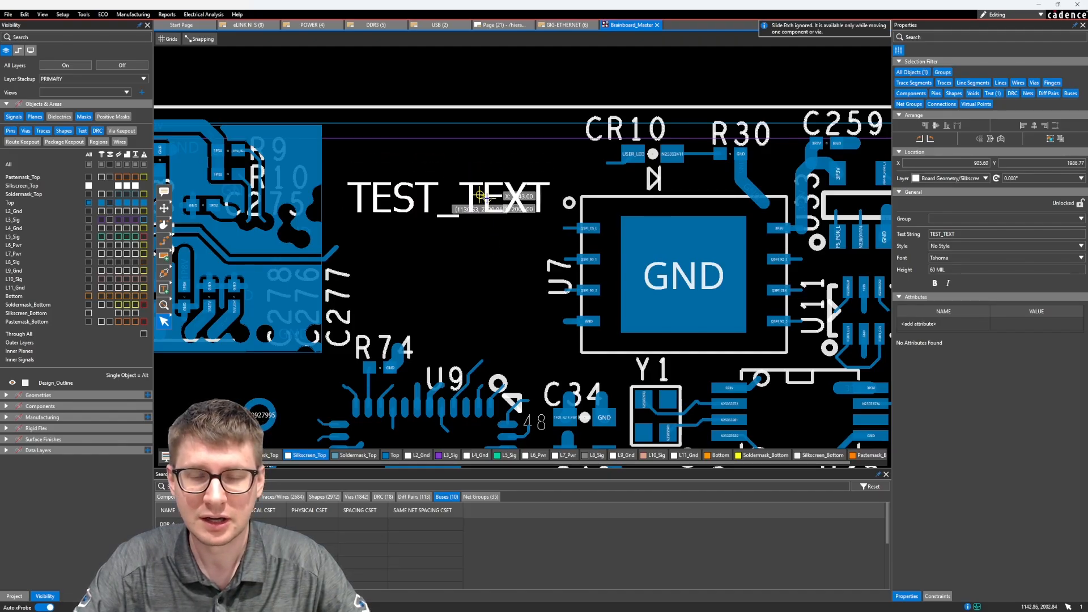
Step: Reset the layer visibility by showing and hiding all layers, leaving only Top and Silkscreen_Top shown
{"action": "left_click", "coordinate": [109, 202]}
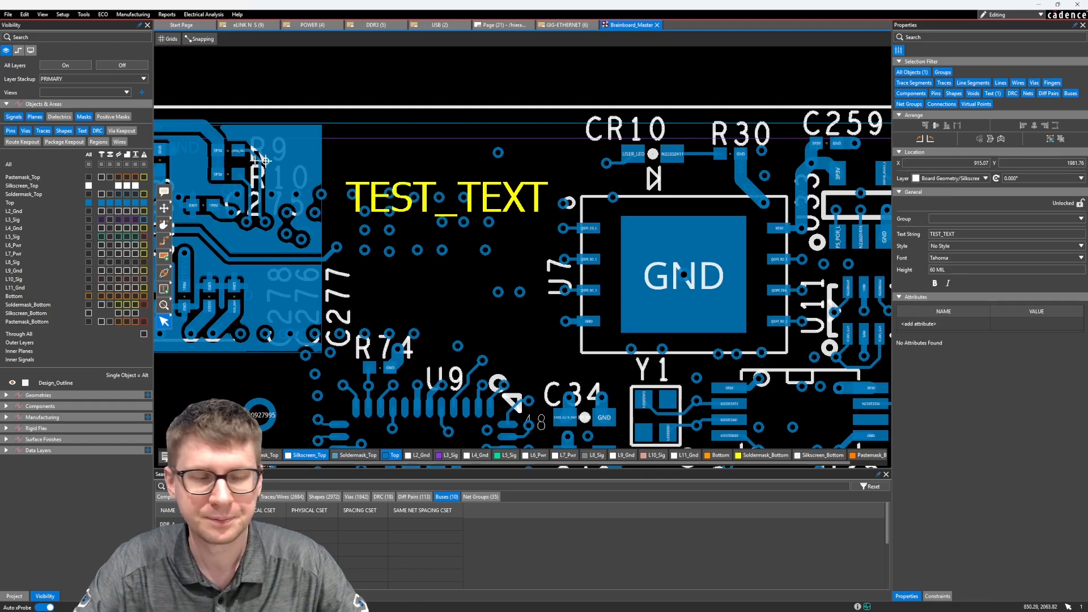
{"action": "left_click", "coordinate": [65, 66]}
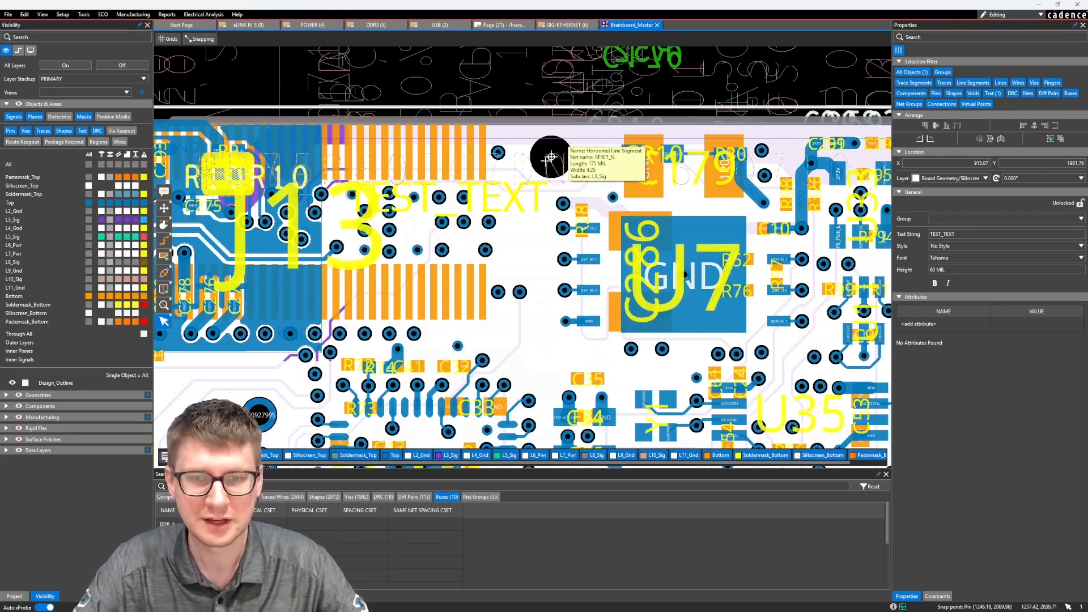
{"action": "left_click", "coordinate": [122, 65]}
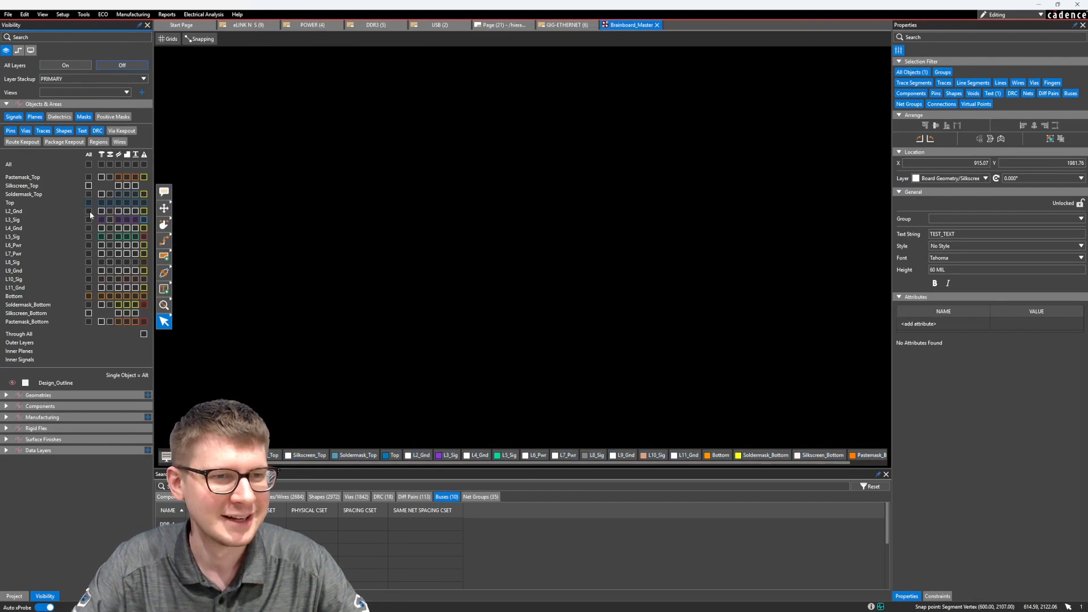
{"action": "left_click", "coordinate": [89, 202]}
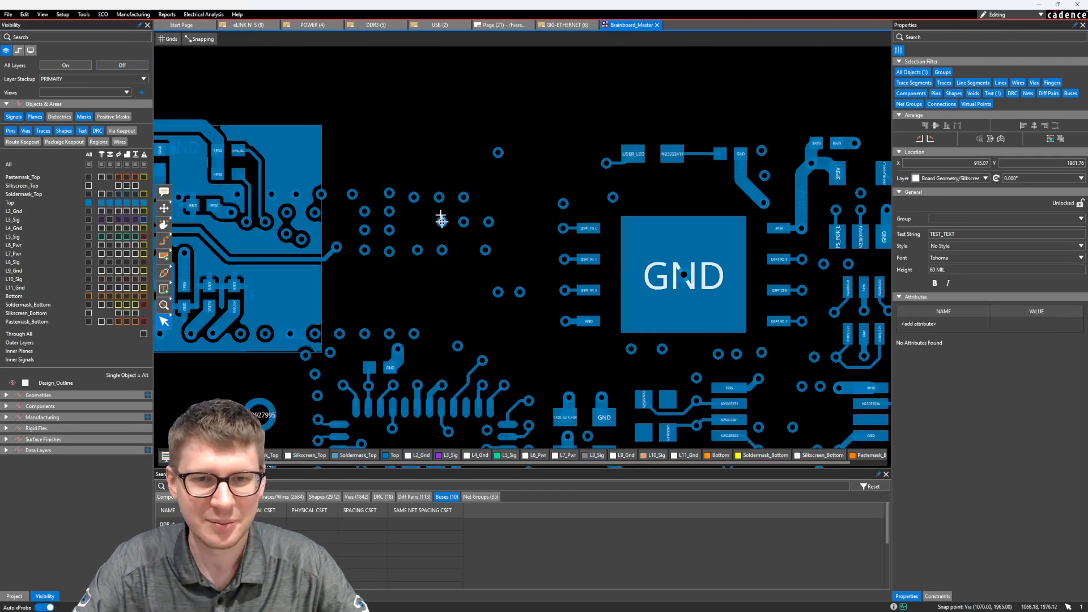
{"action": "left_click", "coordinate": [88, 186]}
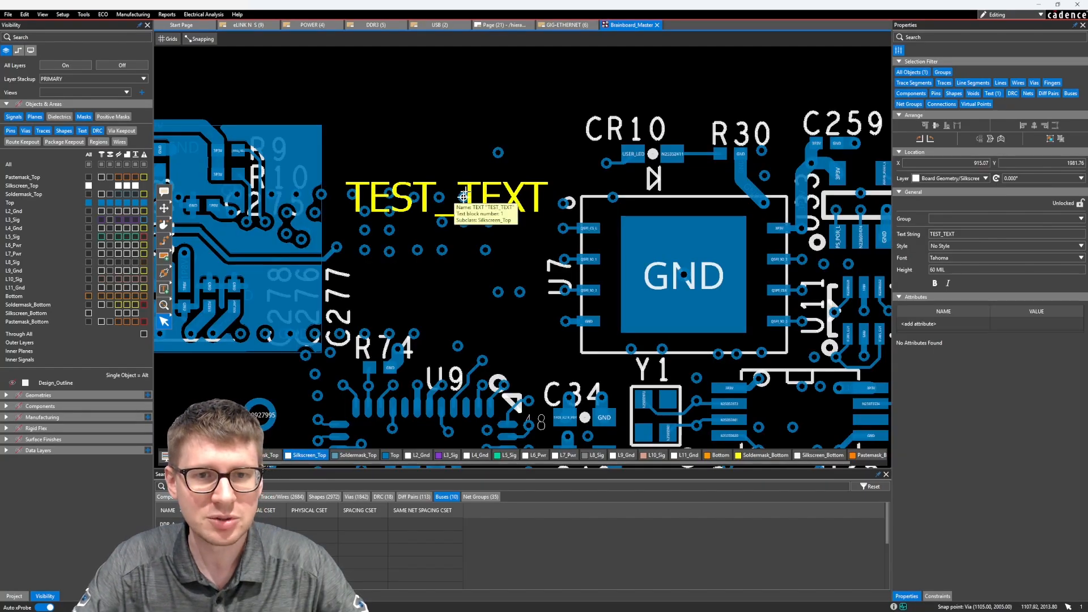
Step: Nudge TEST_TEXT to about X 912, Y 2005 and set its font to Soya
{"action": "mouse_move", "coordinate": [464, 196]}
{"action": "left_mouse_down"}
{"action": "mouse_move", "coordinate": [464, 177]}
{"action": "mouse_move", "coordinate": [486, 157]}
{"action": "mouse_move", "coordinate": [440, 171]}
{"action": "mouse_move", "coordinate": [456, 184]}
{"action": "left_mouse_up"}
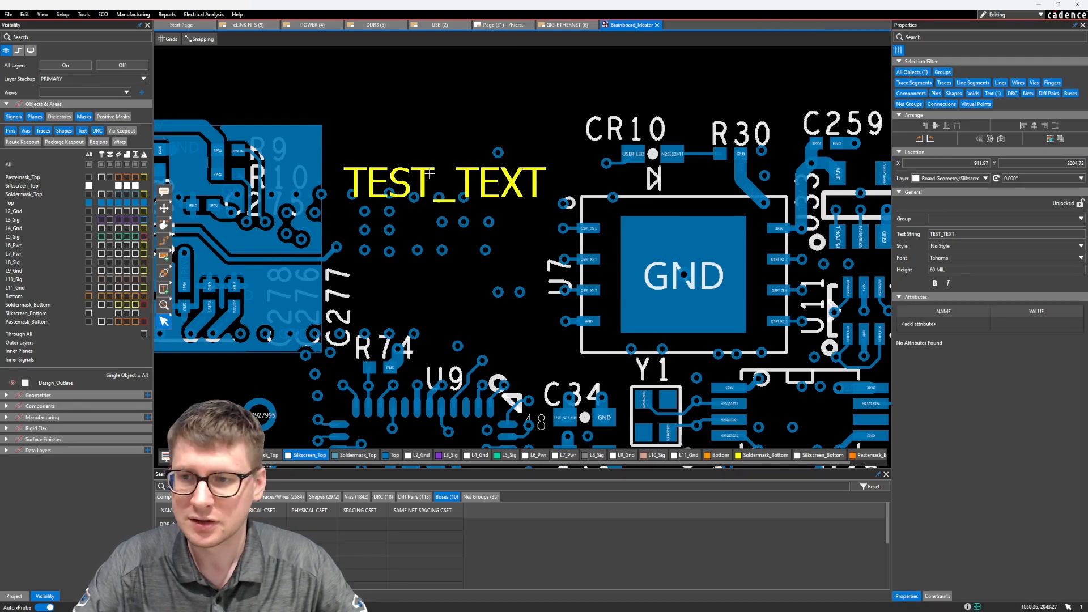
{"action": "left_click", "coordinate": [1045, 258]}
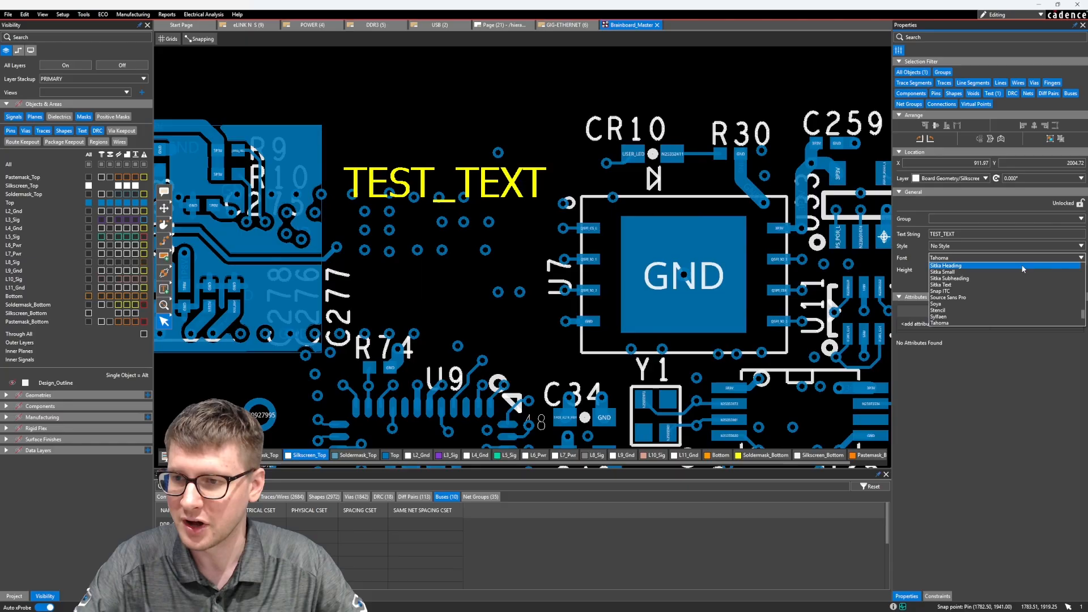
{"action": "left_click", "coordinate": [973, 303]}
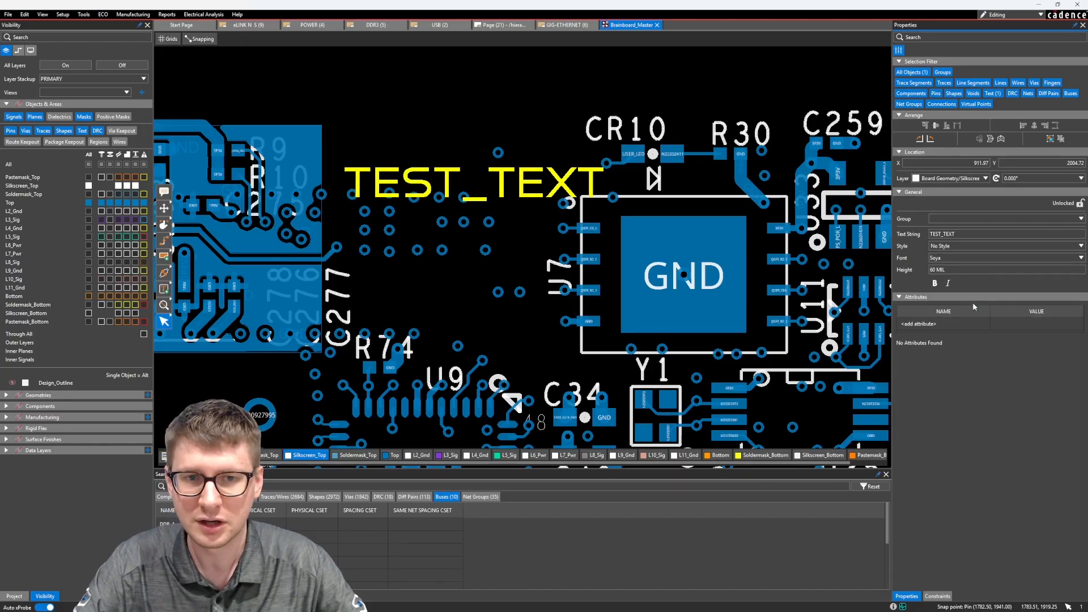
Step: Set the TEST_TEXT height to 100 mil and toggle its bold formatting
{"action": "left_click", "coordinate": [971, 269]}
{"action": "type", "text": "100"}
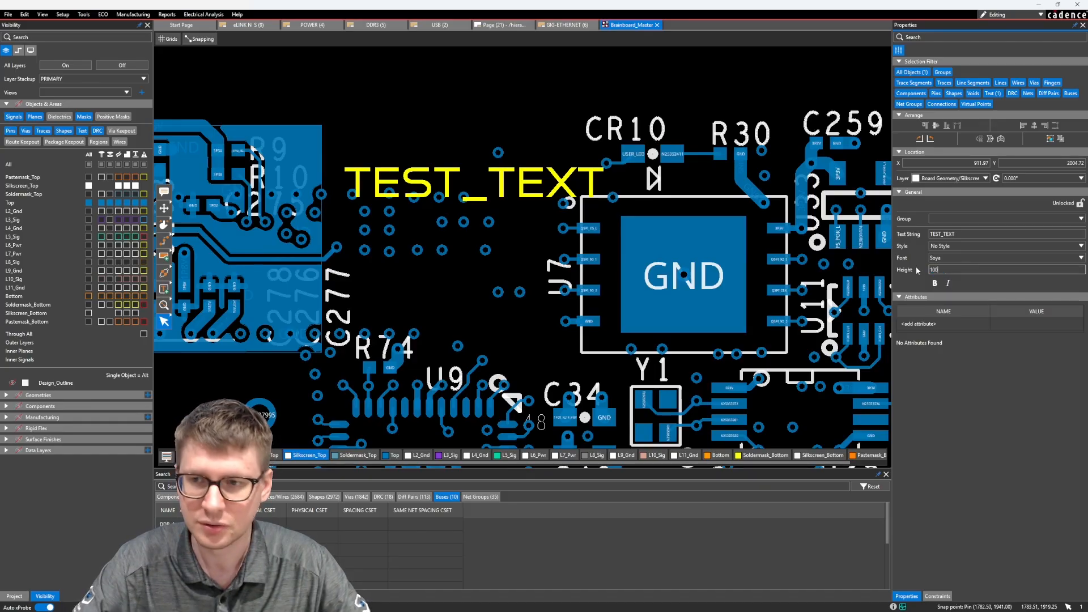
{"action": "key", "text": "Return"}
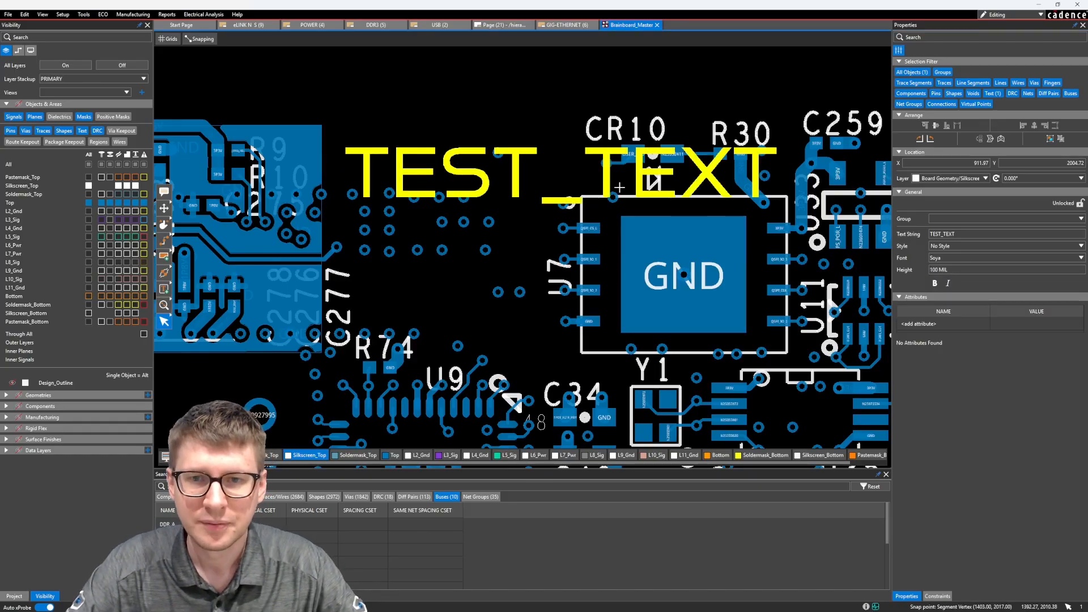
{"action": "left_click", "coordinate": [934, 283]}
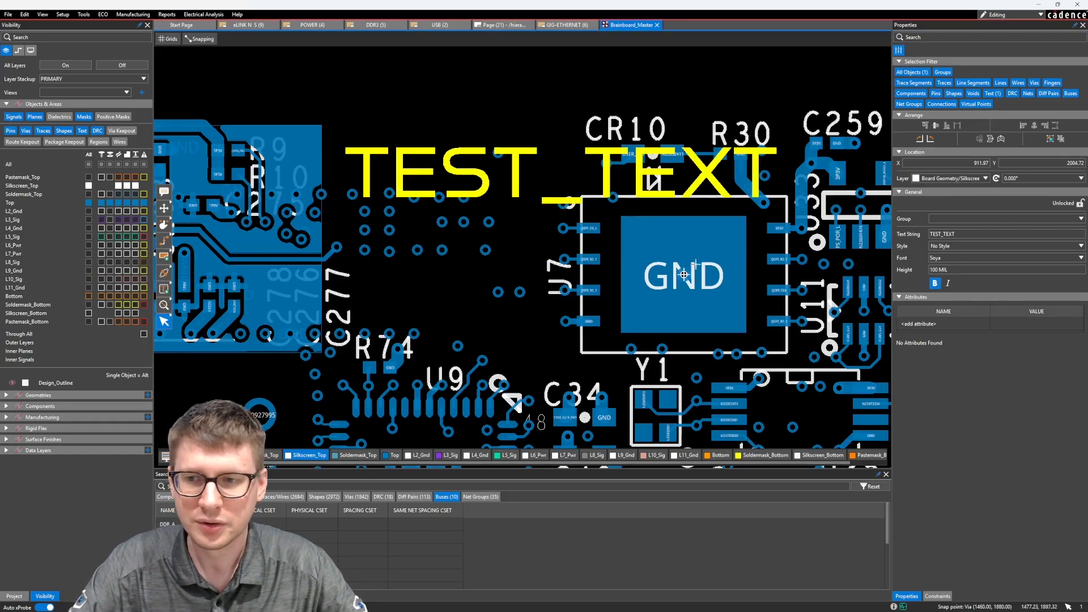
Step: Drag TEST_TEXT above CR10, then reposition it with the Move command at X 1000, Y 2000 and leave the command
{"action": "left_click_drag", "start_coordinate": [477, 181], "coordinate": [418, 97]}
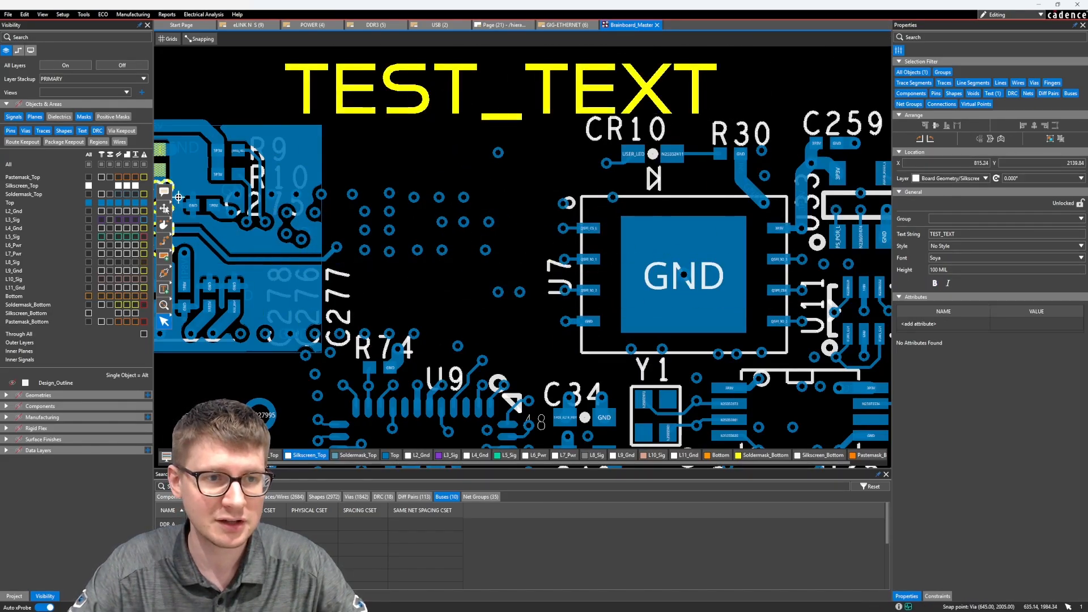
{"action": "left_click", "coordinate": [163, 208]}
{"action": "left_click", "coordinate": [358, 106]}
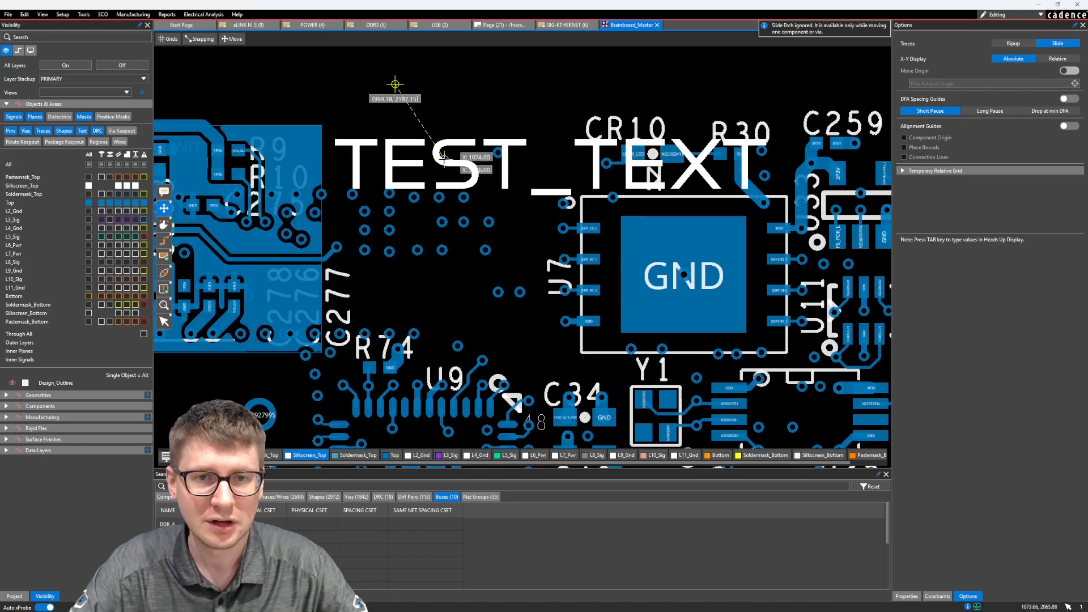
{"action": "type", "text": "1"}
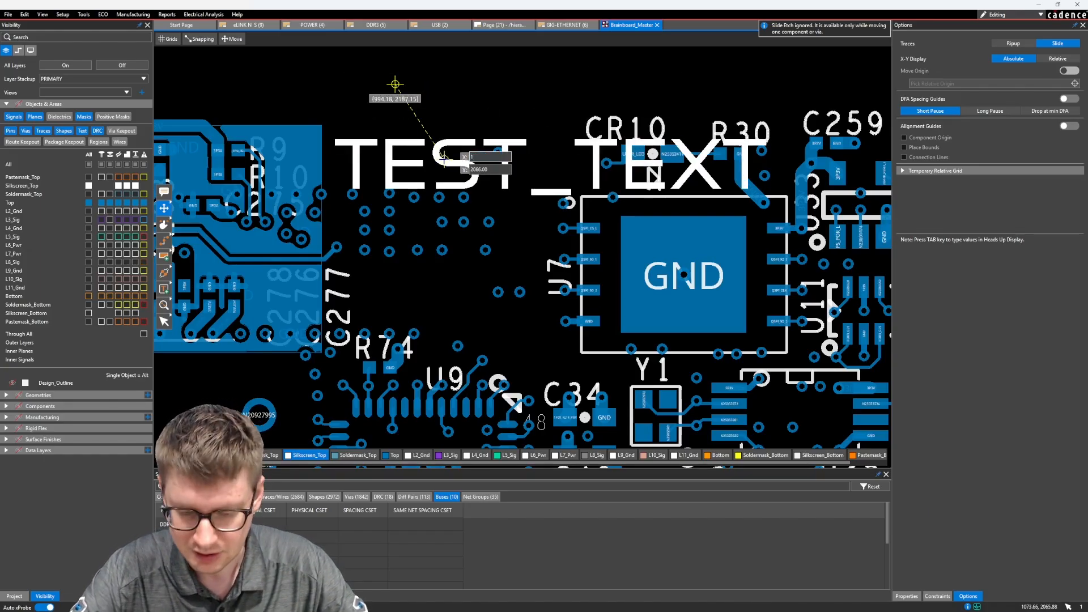
{"action": "key", "text": "Tab"}
{"action": "type", "text": "2"}
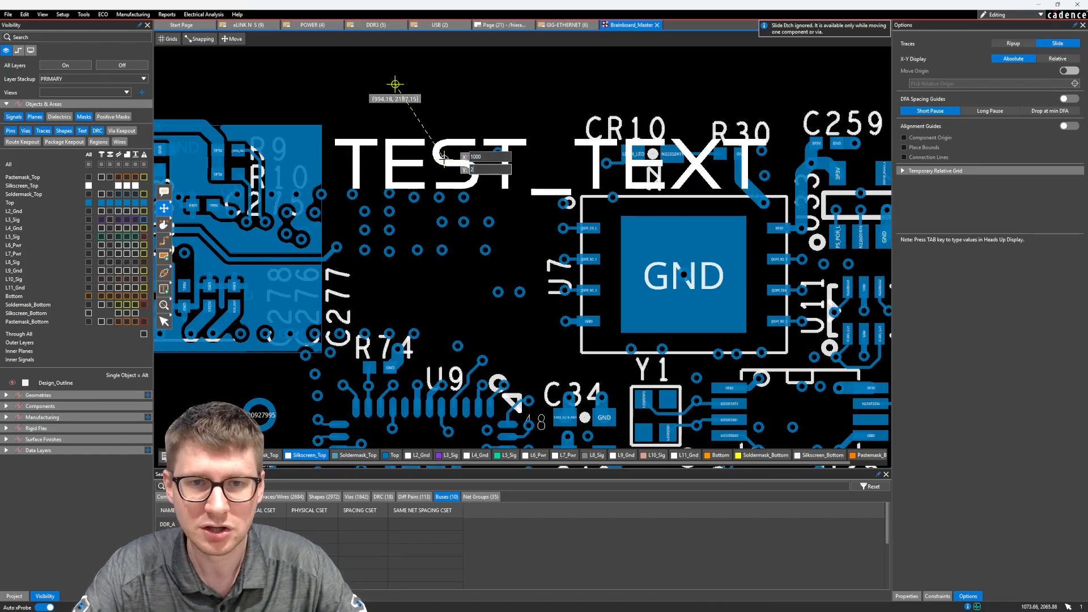
{"action": "type", "text": "000"}
{"action": "key", "text": "Return"}
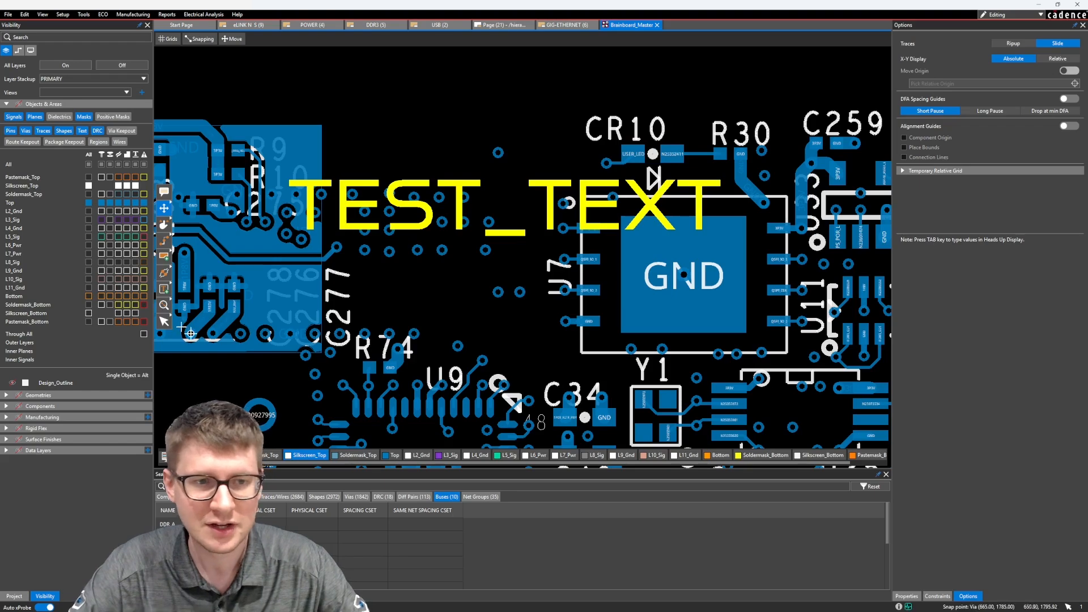
{"action": "left_click", "coordinate": [164, 323]}
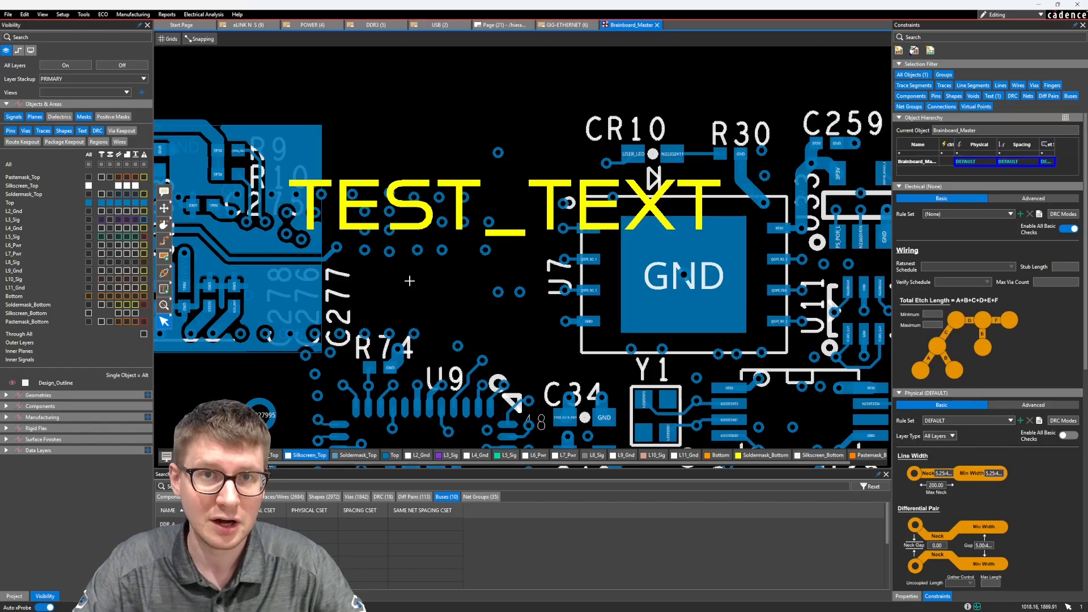
Step: Drag TEST_TEXT freehand to about X 800, Y 1990 and show the object properties
{"action": "left_click_drag", "start_coordinate": [467, 196], "coordinate": [443, 170]}
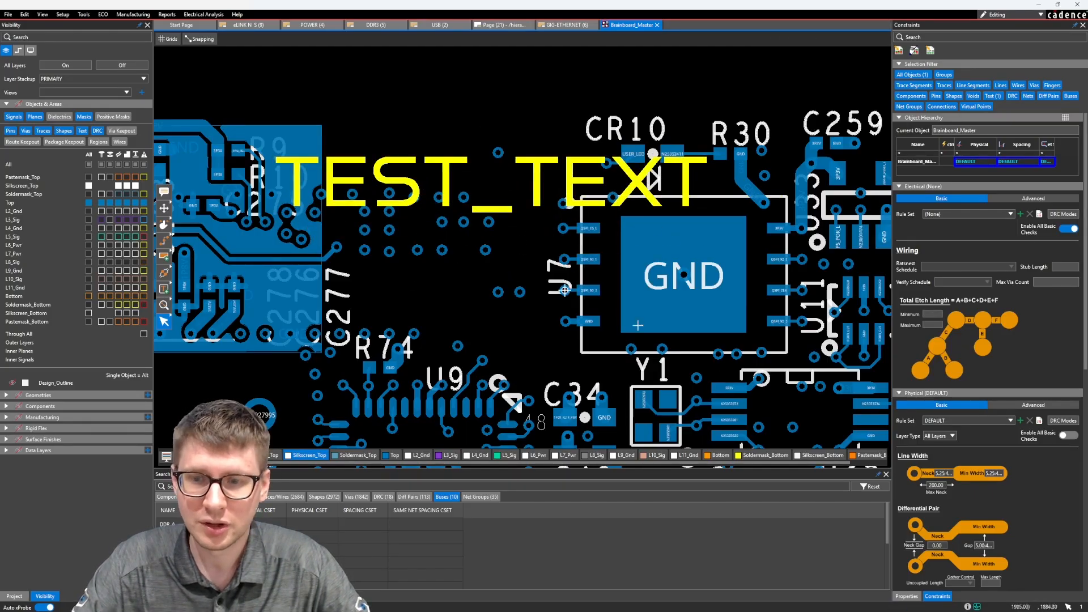
{"action": "left_click", "coordinate": [906, 597]}
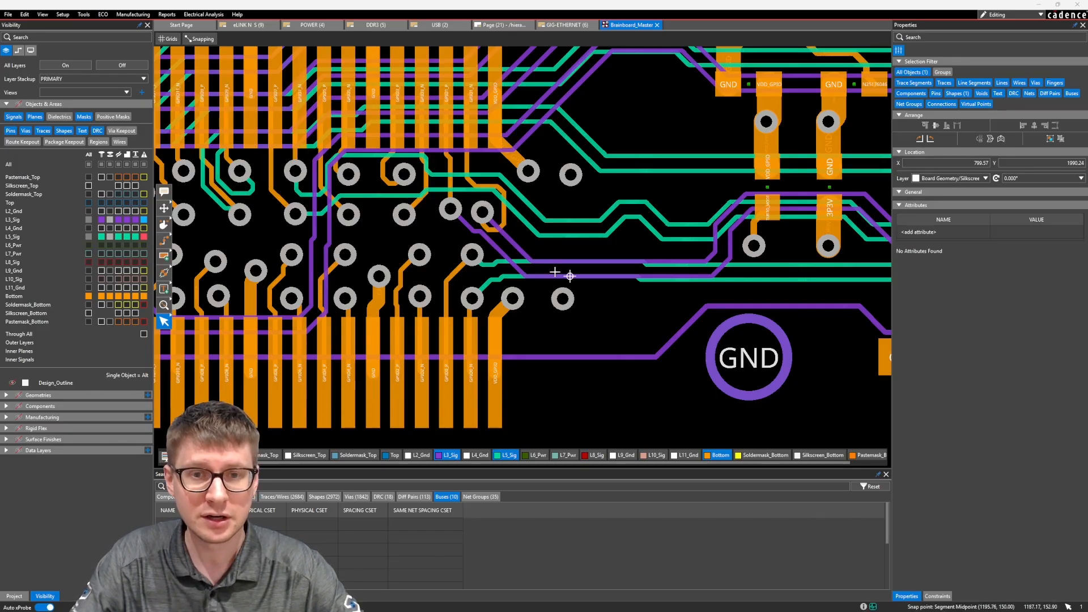
Step: Limit the selection filter to traces and window-select the four L3_Sig and L5_Sig traces running above the round GND pad
{"action": "left_click", "coordinate": [918, 75]}
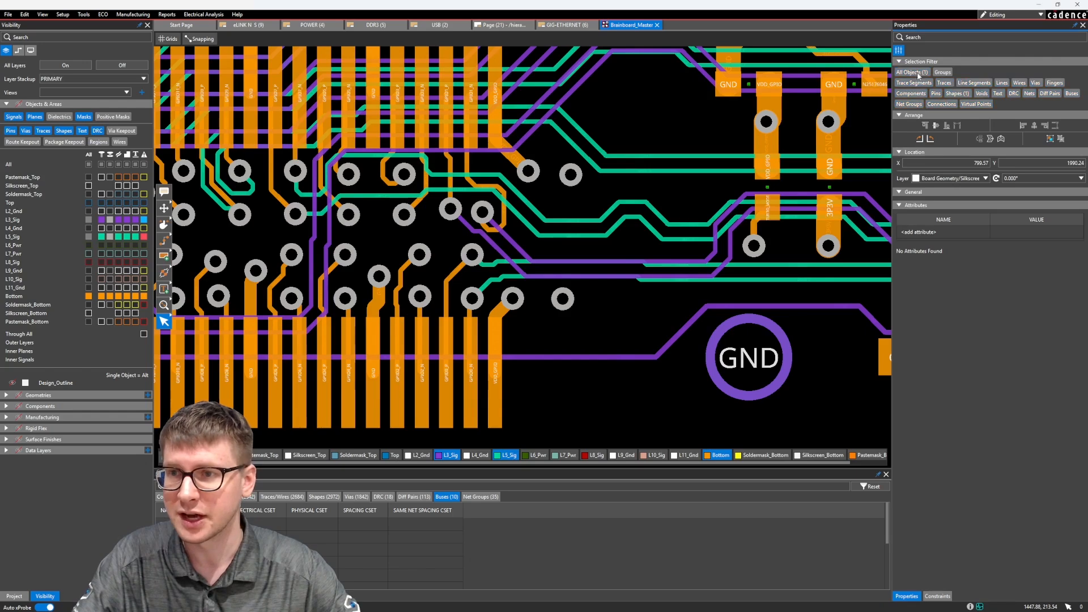
{"action": "left_click", "coordinate": [943, 83]}
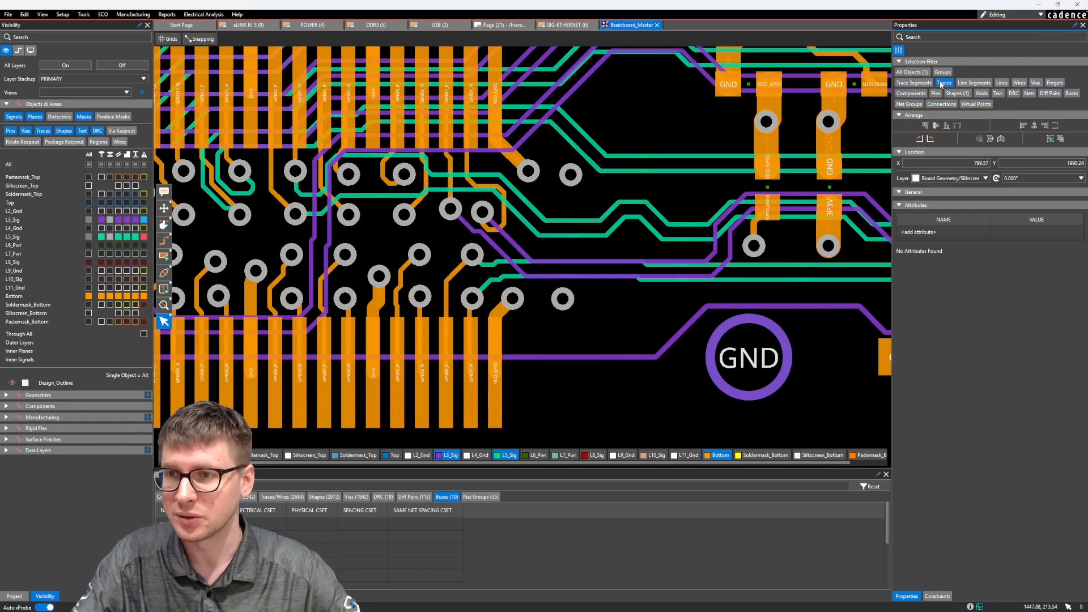
{"action": "left_click_drag", "start_coordinate": [574, 248], "coordinate": [532, 282]}
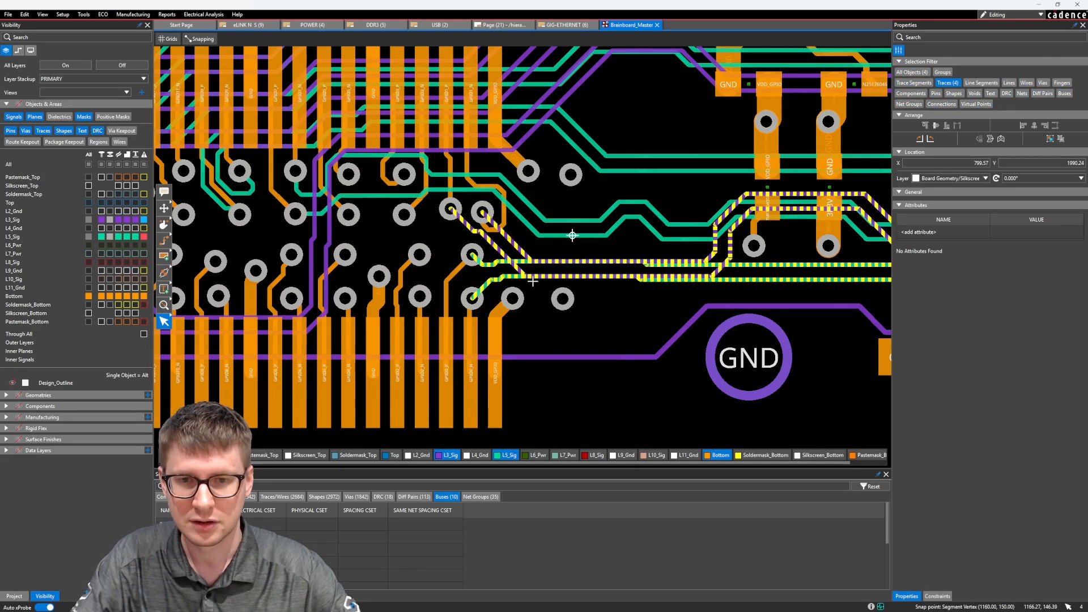
{"action": "scroll", "coordinate": [533, 281], "scroll_direction": "down", "scroll_amount": 6}
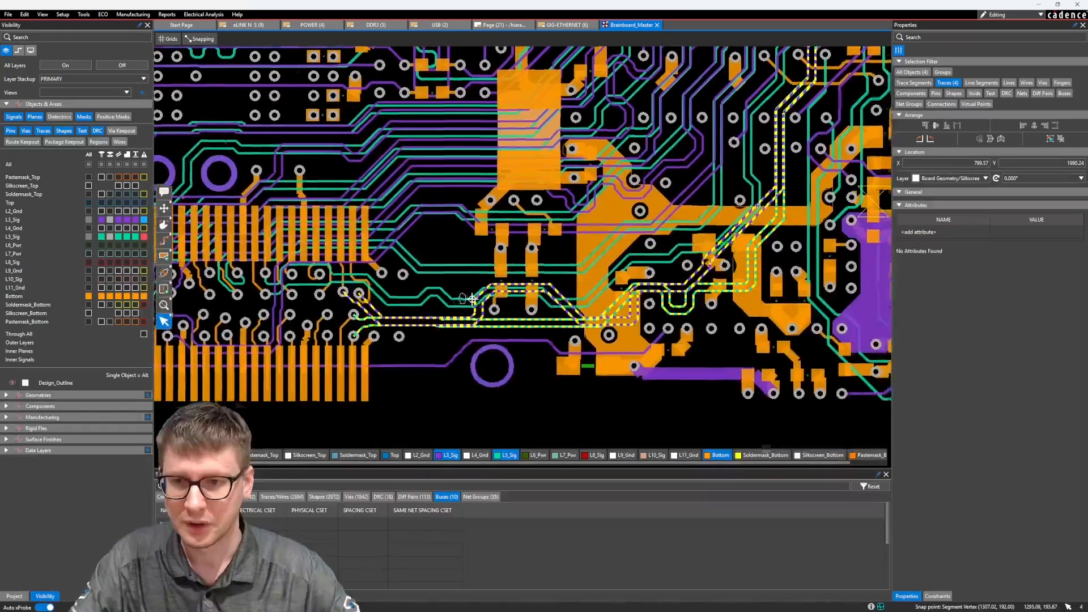
{"action": "scroll", "coordinate": [570, 260], "scroll_direction": "up", "scroll_amount": 7}
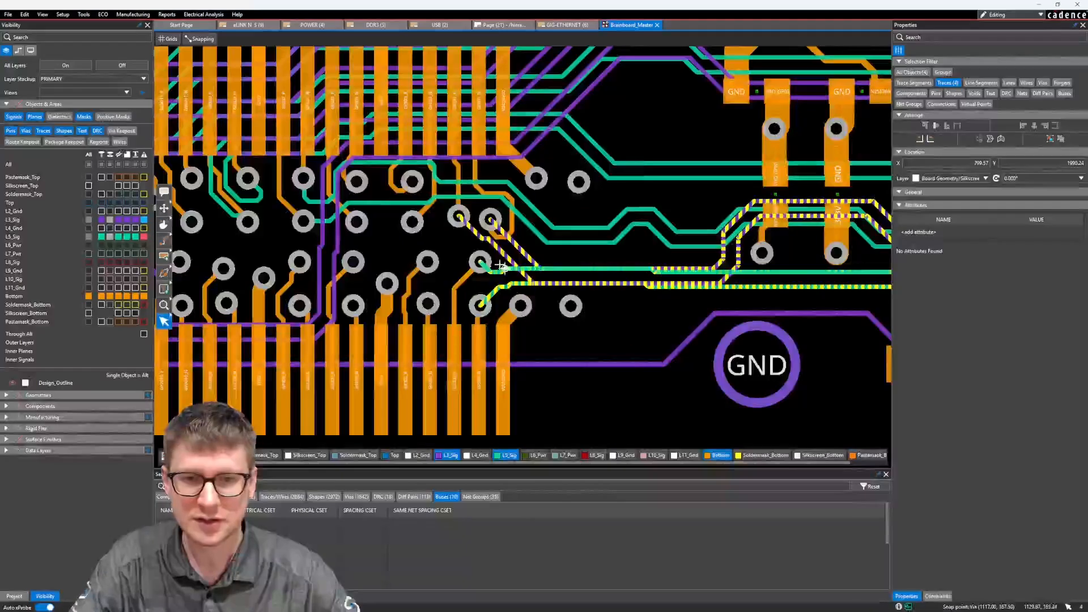
{"action": "middle_click_drag", "start_coordinate": [570, 260], "coordinate": [581, 253]}
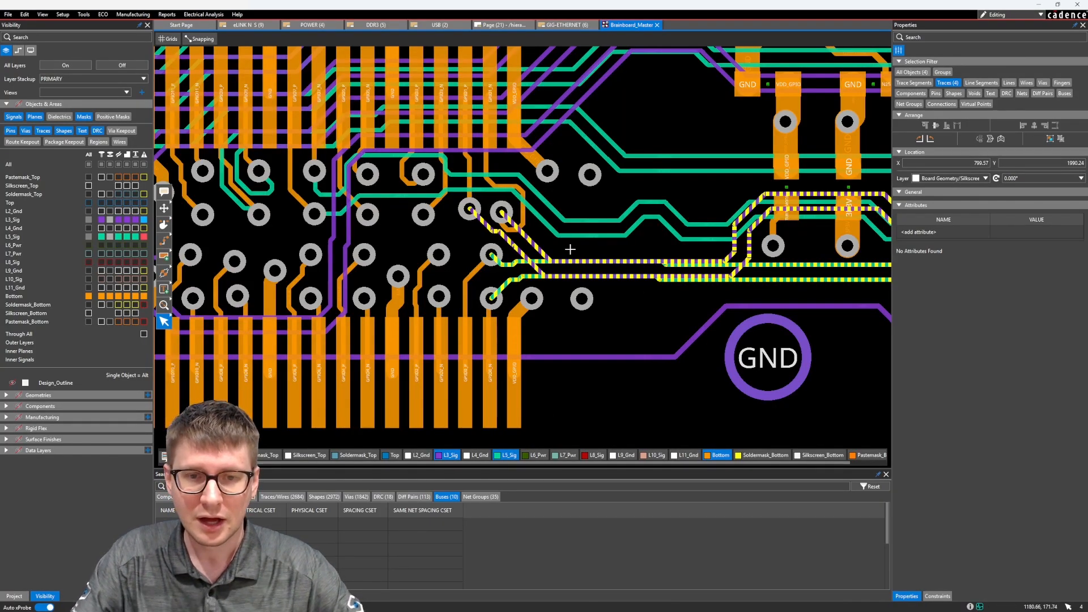
{"action": "scroll", "coordinate": [595, 248], "scroll_direction": "down", "scroll_amount": 3}
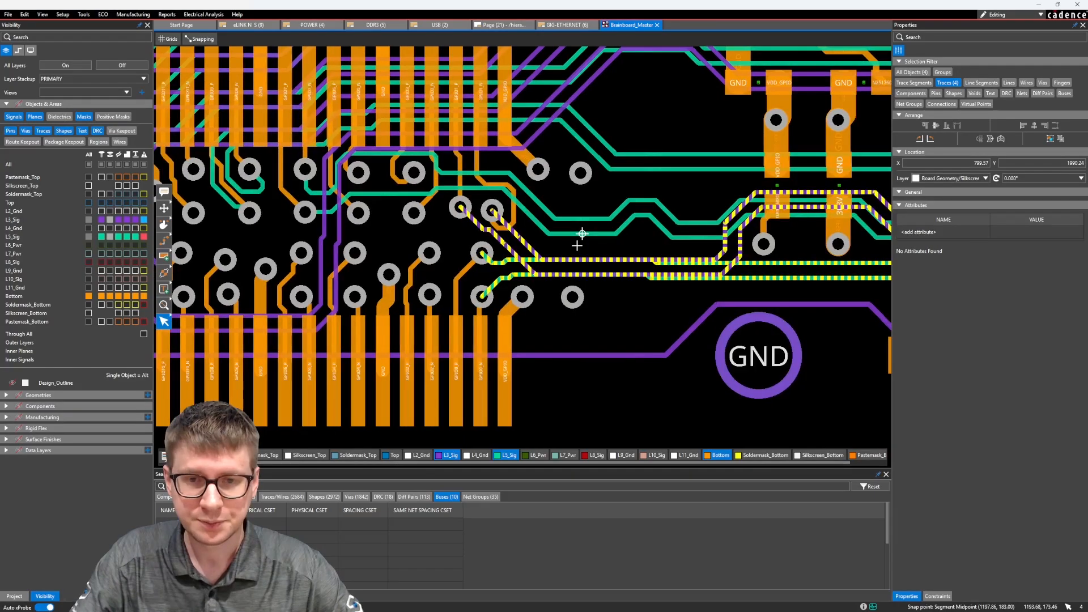
{"action": "middle_click_drag", "start_coordinate": [577, 245], "coordinate": [513, 284]}
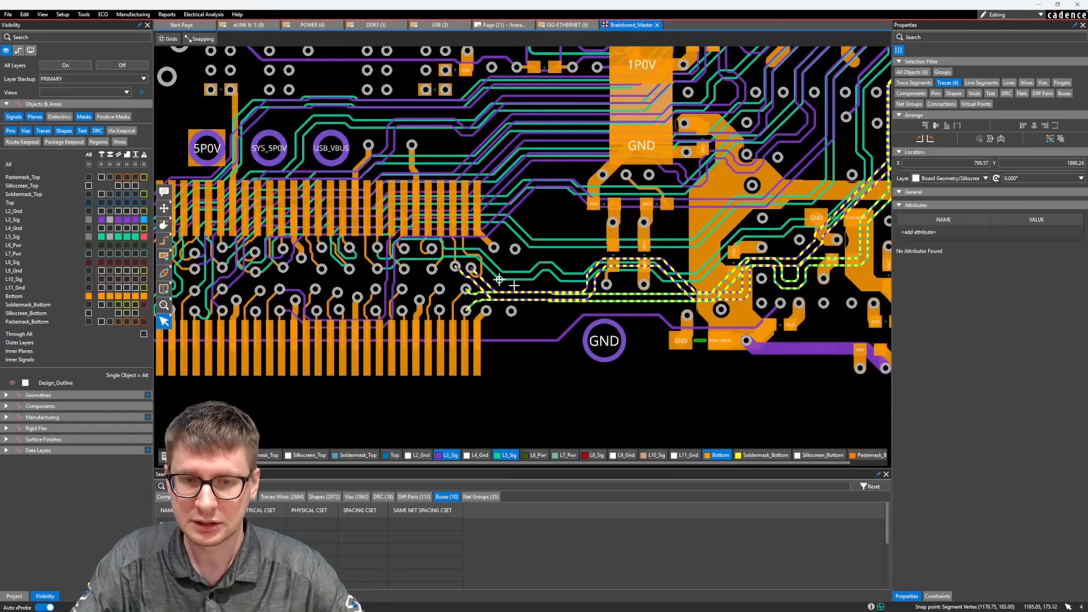
{"action": "scroll", "coordinate": [514, 285], "scroll_direction": "up", "scroll_amount": 3}
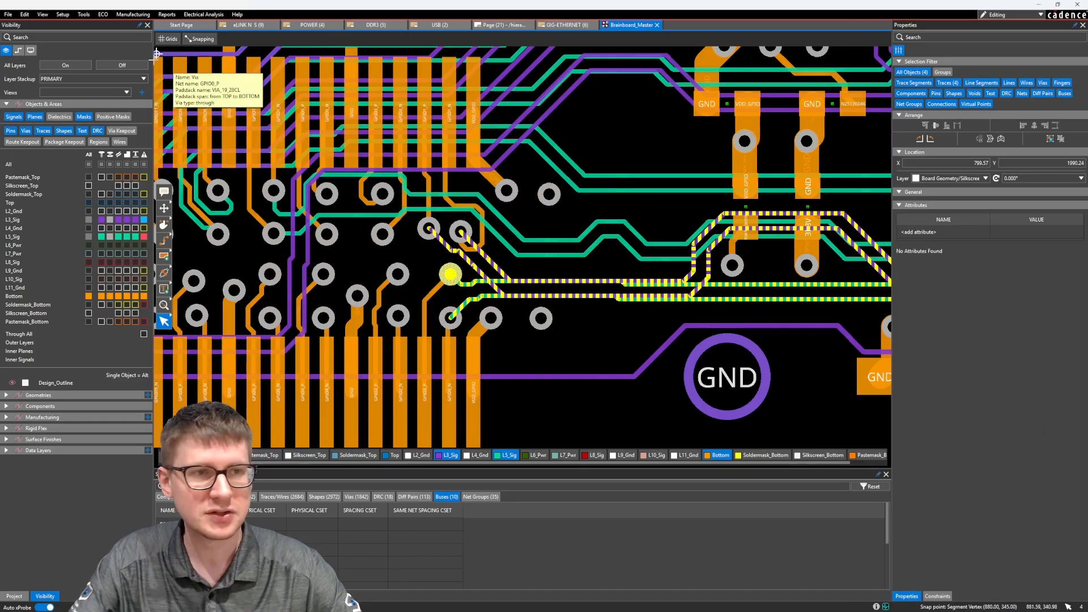
Step: Copy the selected traces with Copy Layout, picking the last pad of the lower connector row as the copy origin
{"action": "left_click", "coordinate": [24, 14]}
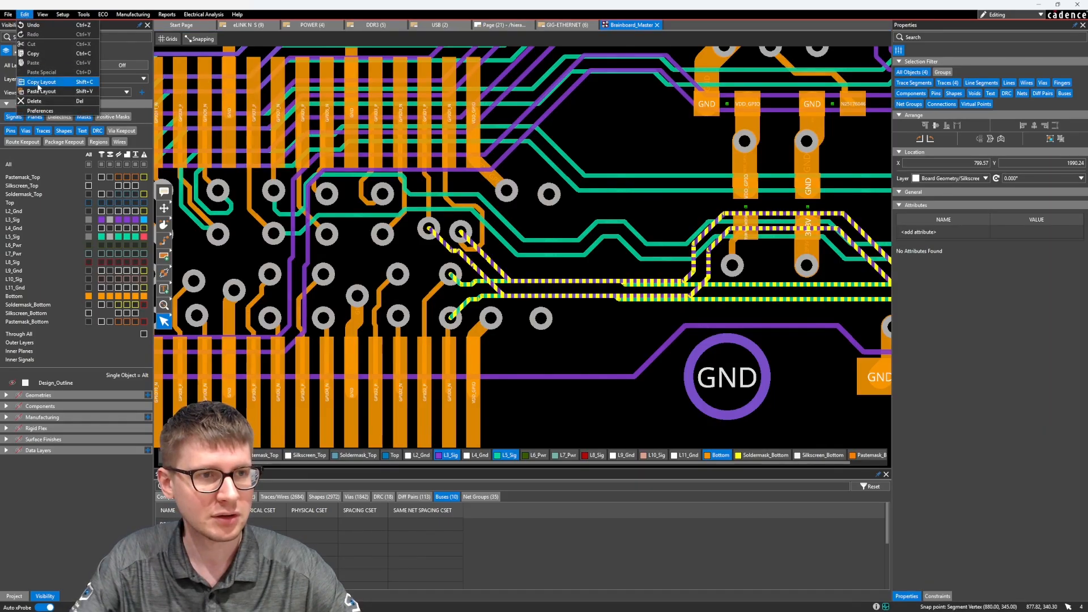
{"action": "left_click", "coordinate": [39, 83]}
{"action": "left_click", "coordinate": [25, 15]}
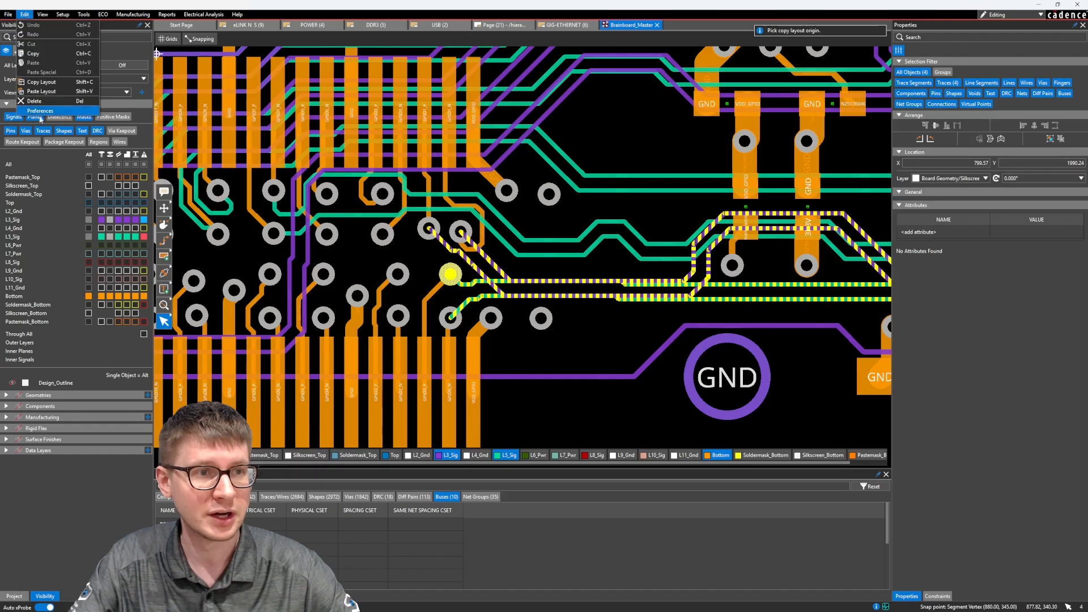
{"action": "middle_click_drag", "start_coordinate": [475, 219], "coordinate": [481, 220]}
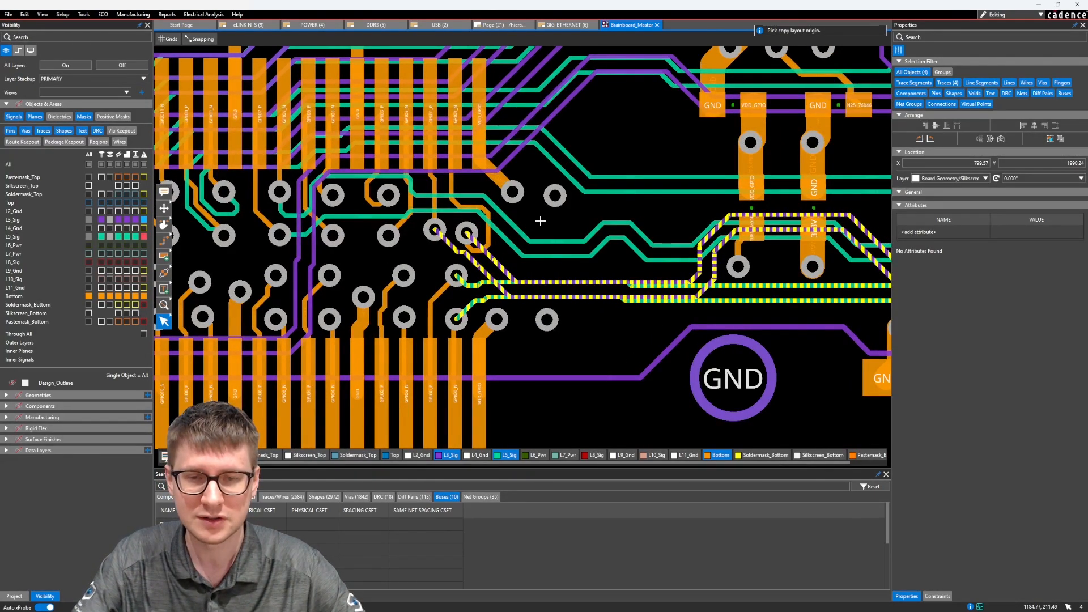
{"action": "left_click", "coordinate": [24, 15]}
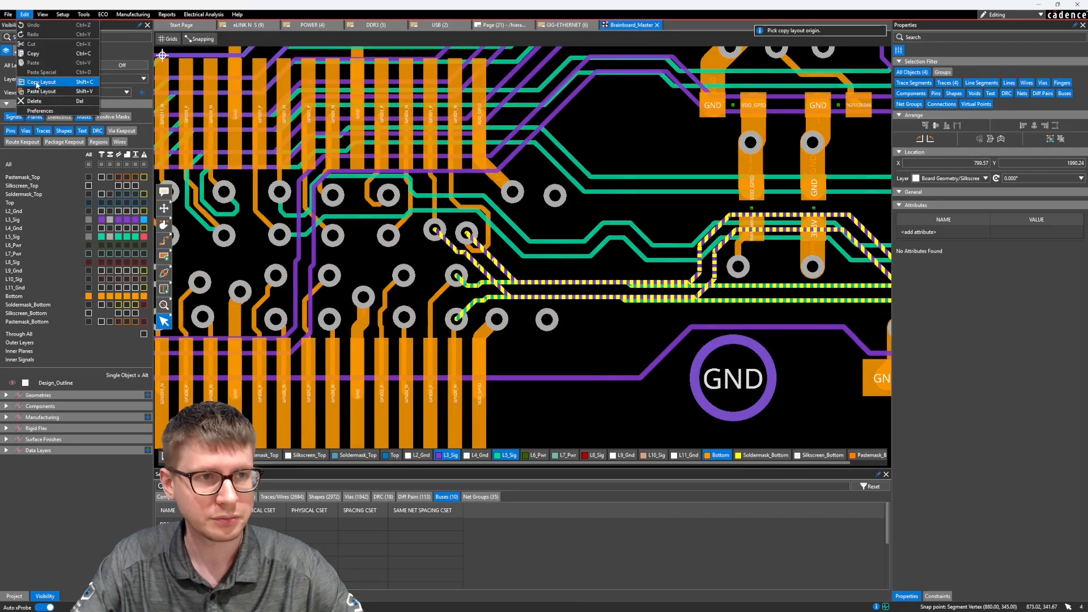
{"action": "left_click", "coordinate": [37, 84]}
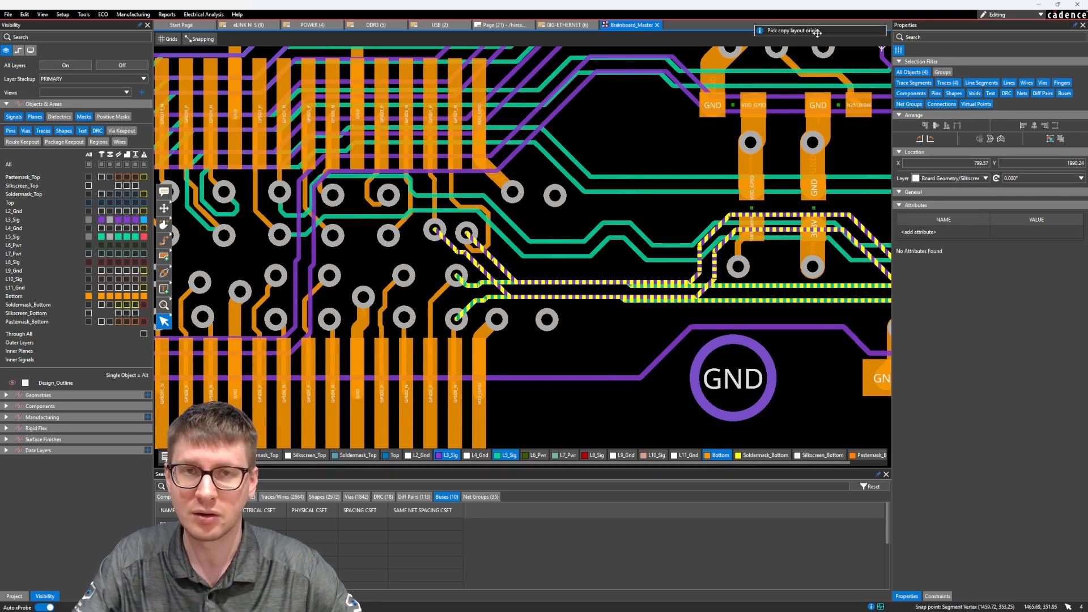
{"action": "middle_click_drag", "start_coordinate": [549, 368], "coordinate": [559, 322]}
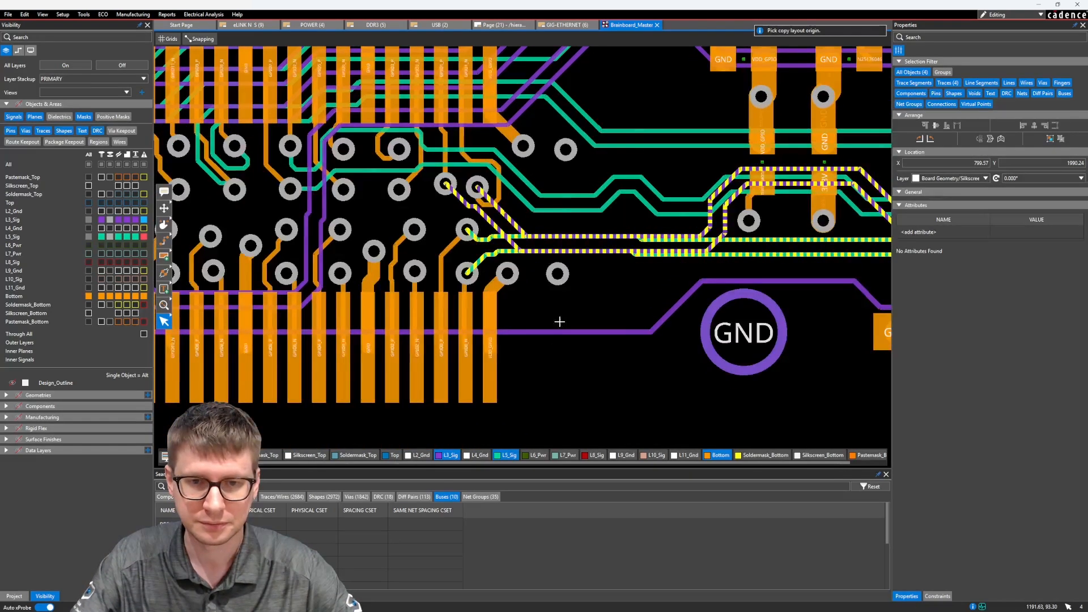
{"action": "left_click", "coordinate": [489, 348]}
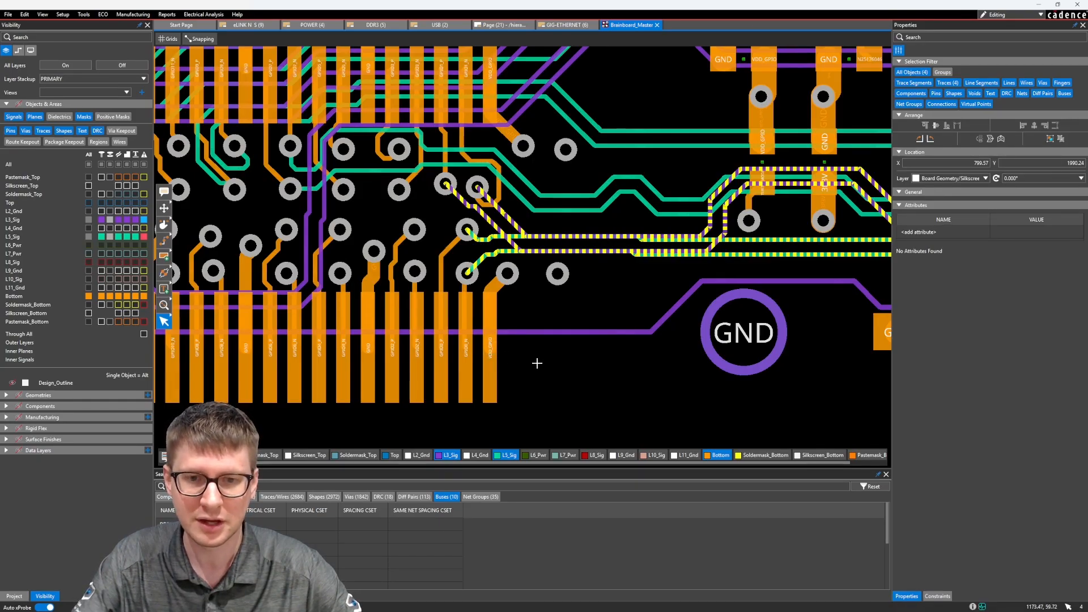
Step: Close the Brainboard_Master board and save its changes
{"action": "middle_click_drag", "start_coordinate": [556, 301], "coordinate": [543, 324]}
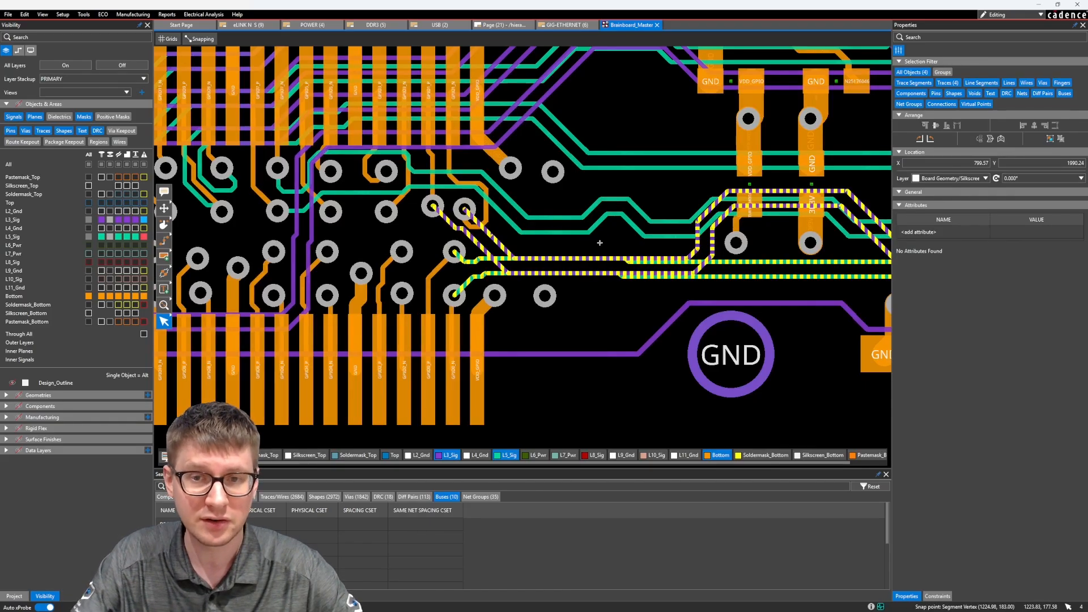
{"action": "scroll", "coordinate": [517, 158], "scroll_direction": "down", "scroll_amount": 5}
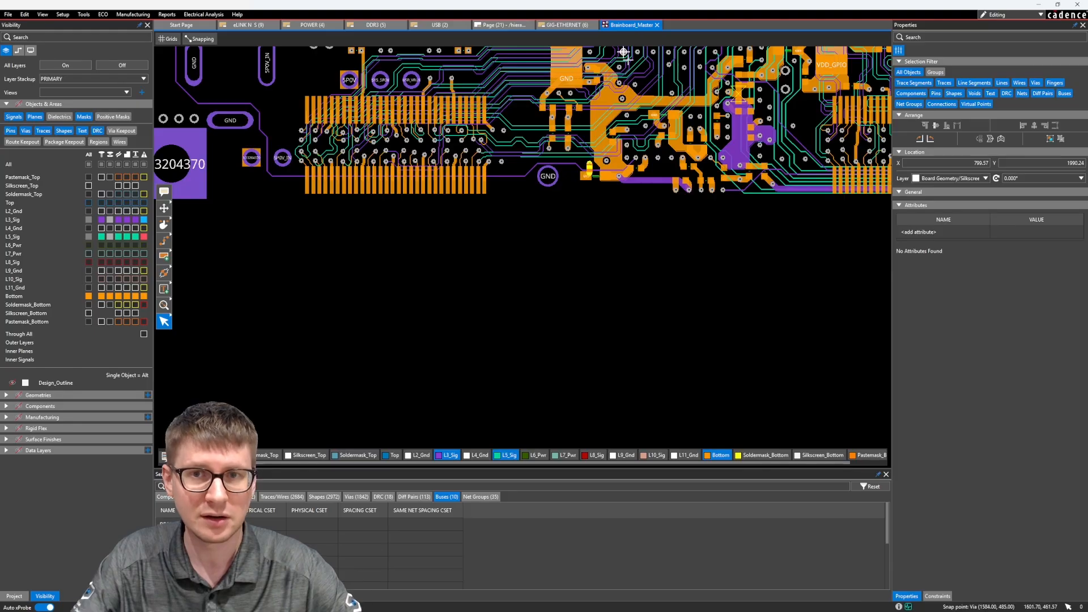
{"action": "left_click", "coordinate": [658, 25]}
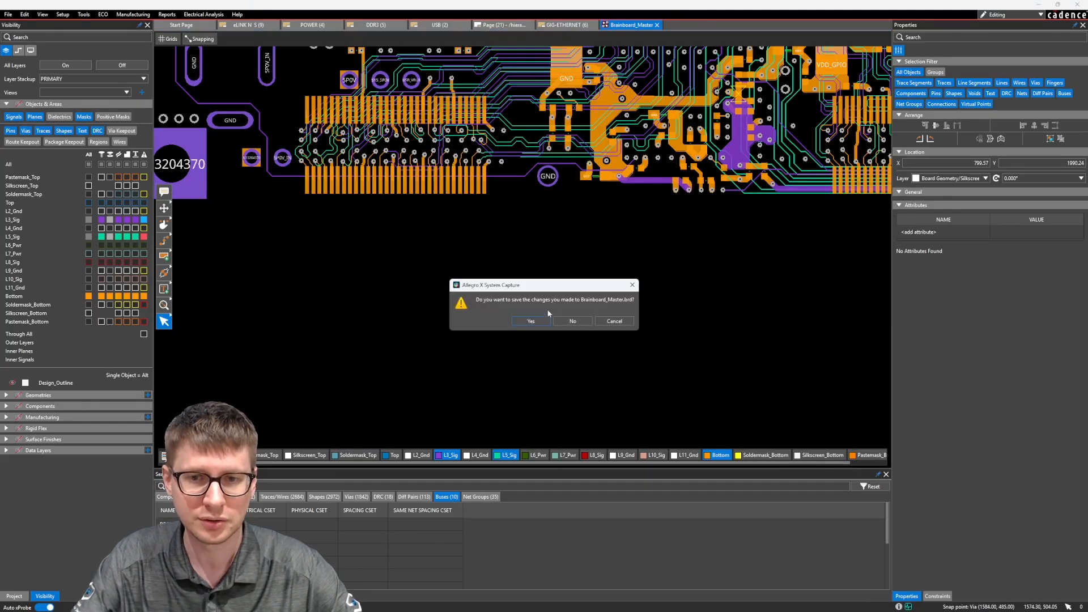
{"action": "left_click", "coordinate": [533, 318]}
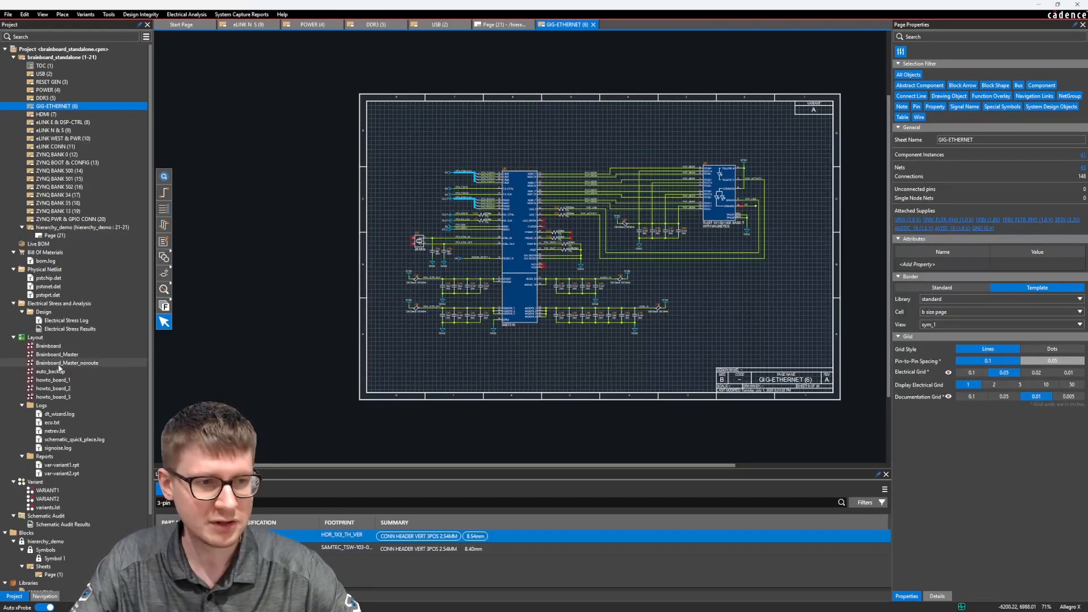
Step: Open the Brainboard_Master_noroute layout and bring the area around the lower board edge into view
{"action": "right_click", "coordinate": [55, 357]}
{"action": "left_click", "coordinate": [79, 358]}
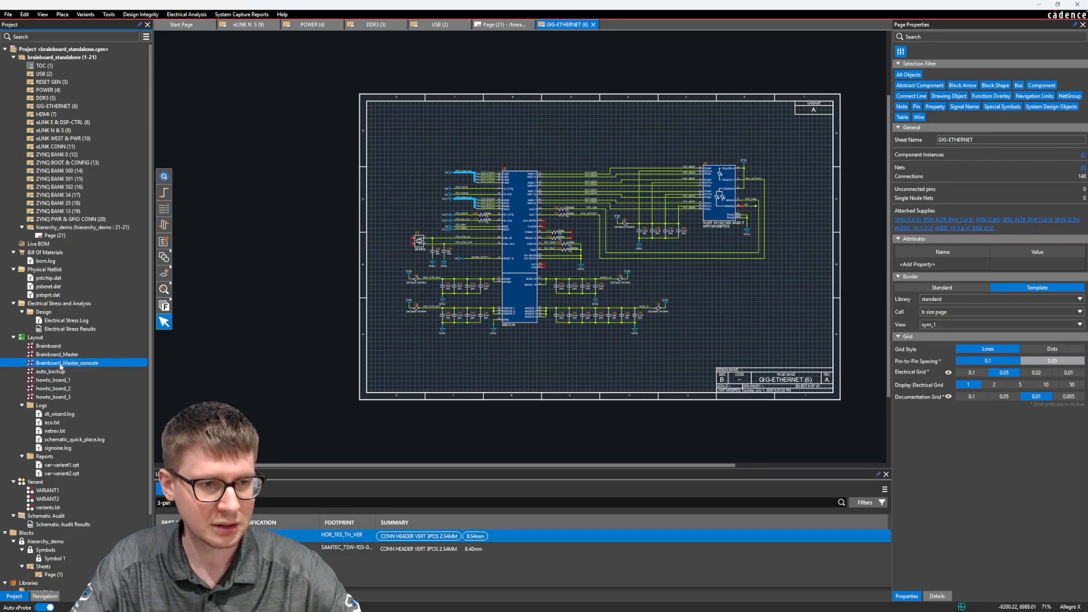
{"action": "left_click", "coordinate": [576, 332]}
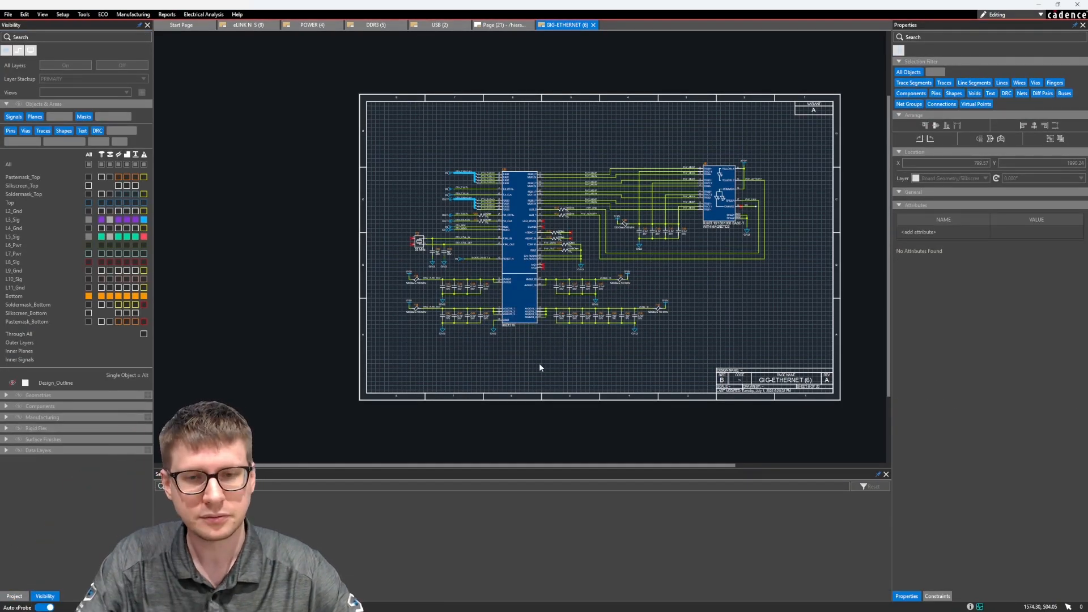
{"action": "scroll", "coordinate": [544, 360], "scroll_direction": "down", "scroll_amount": 5}
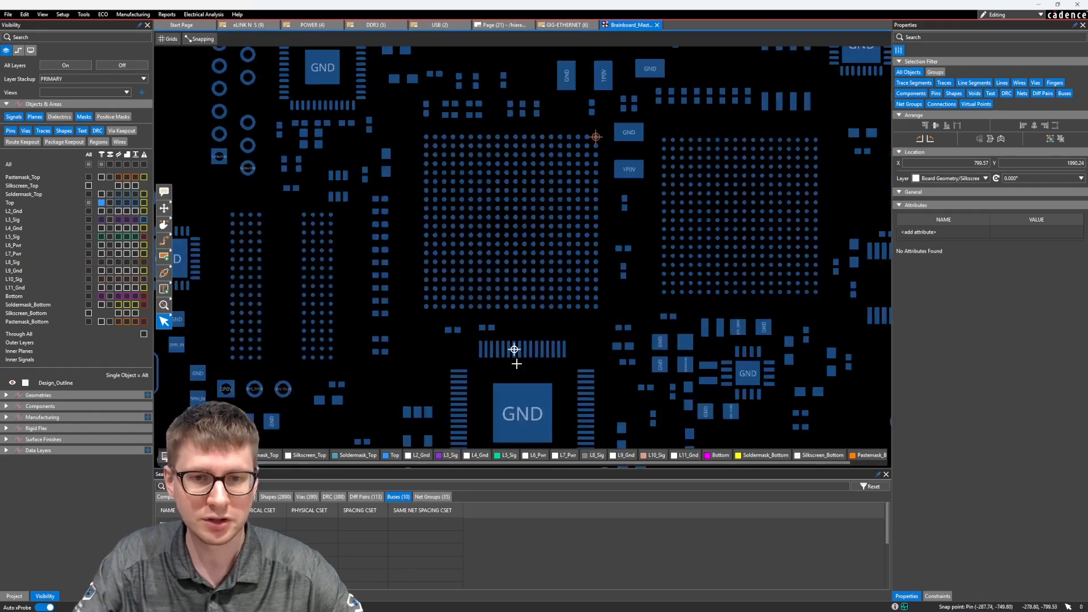
{"action": "scroll", "coordinate": [447, 306], "scroll_direction": "up", "scroll_amount": 2}
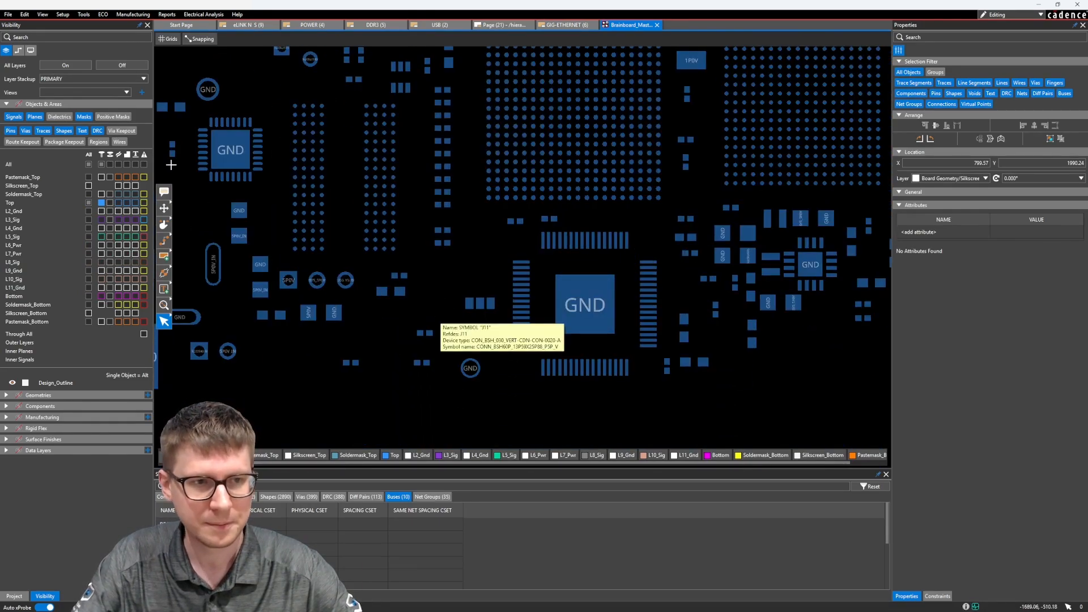
Step: Turn off all layers and apply the bot_assembly view file
{"action": "left_click", "coordinate": [102, 66]}
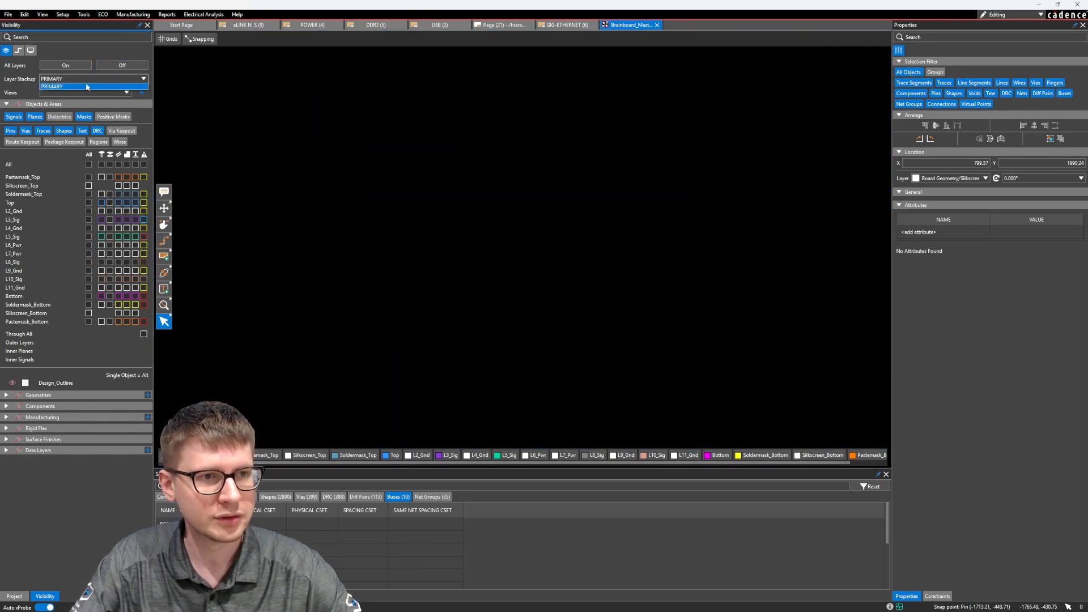
{"action": "left_click", "coordinate": [83, 92]}
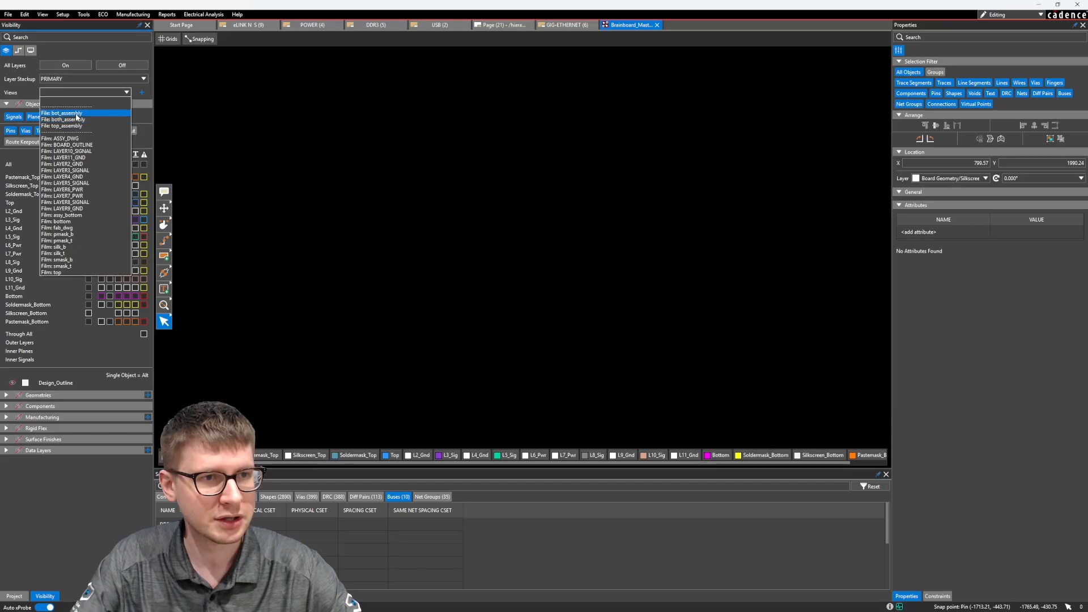
{"action": "left_click", "coordinate": [78, 113]}
{"action": "left_click", "coordinate": [67, 93]}
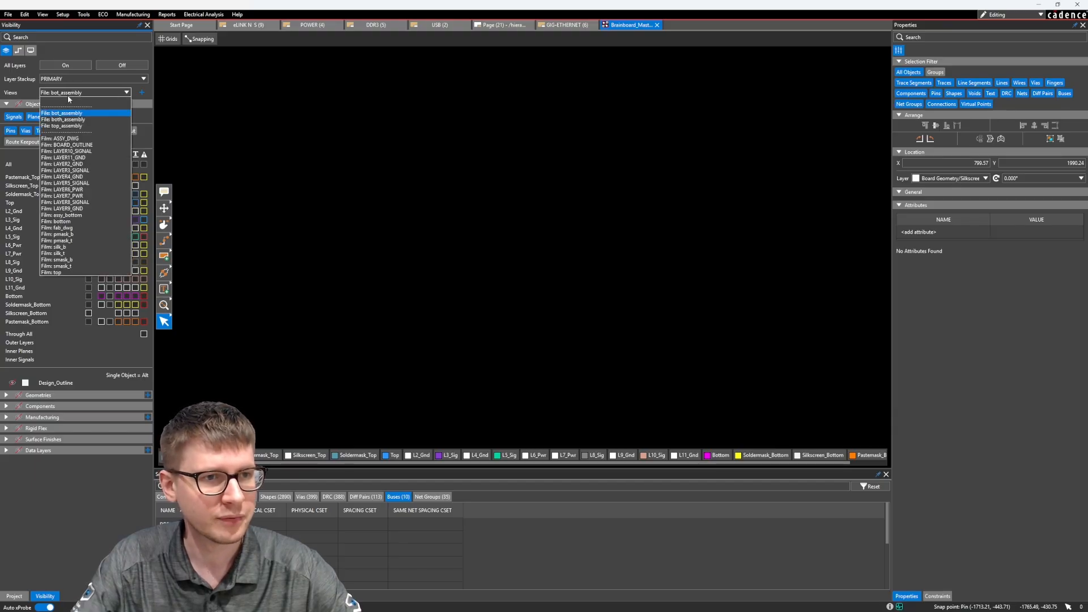
{"action": "left_click", "coordinate": [67, 94]}
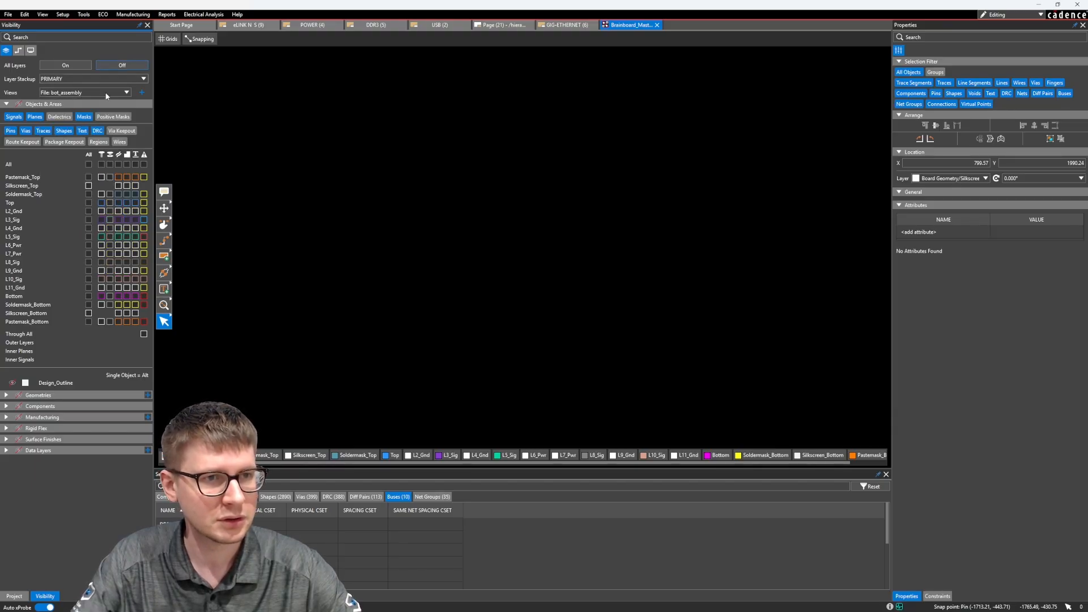
Step: Display the bottom-side component graphics with the quickview, then hide the bottom Place_Bound shapes
{"action": "left_click", "coordinate": [5, 396]}
{"action": "left_click", "coordinate": [4, 398]}
{"action": "left_click", "coordinate": [5, 406]}
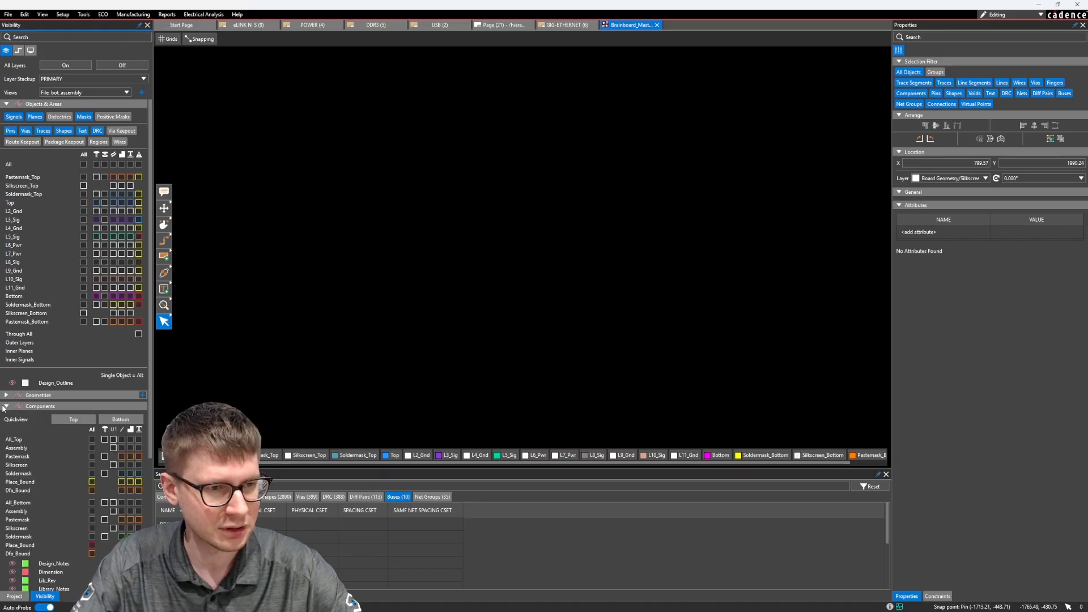
{"action": "left_click", "coordinate": [140, 420]}
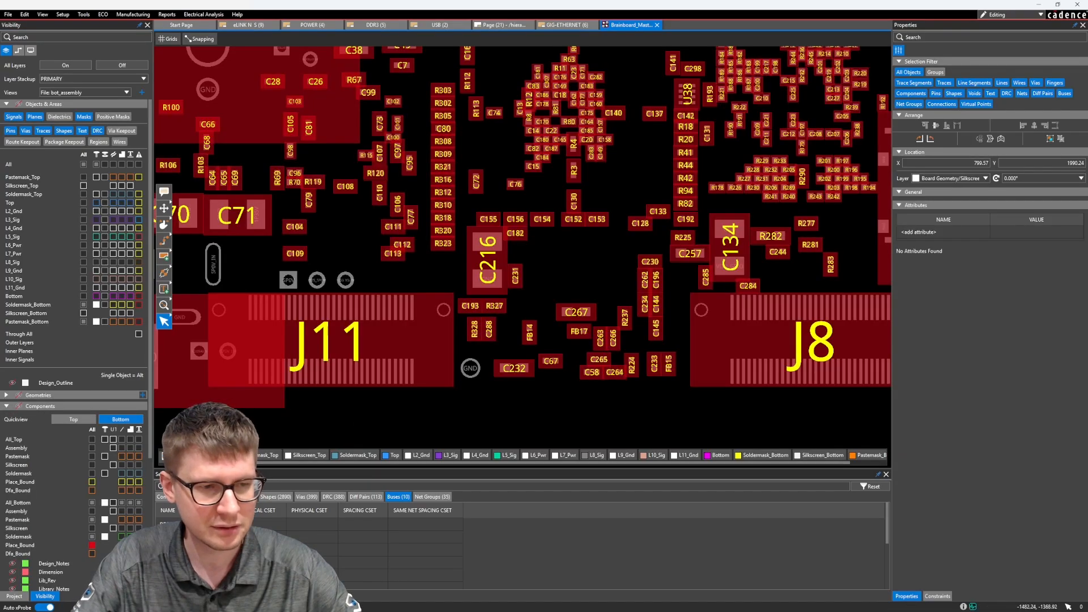
{"action": "left_click", "coordinate": [91, 545]}
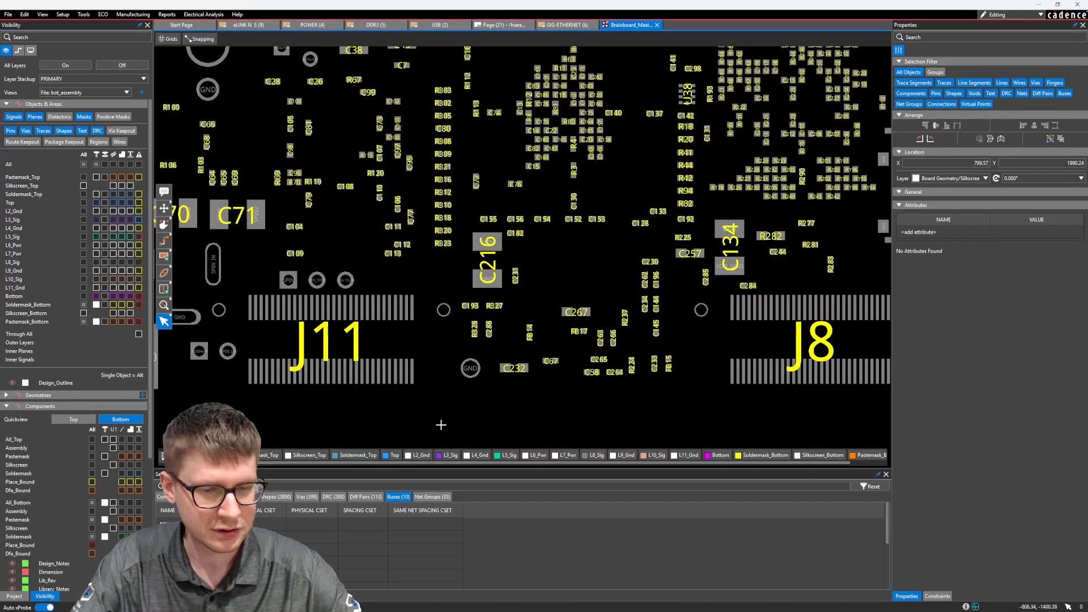
Step: Start Paste Layout near connector J11's lower pad row and enlarge the layer mapping window to show the full destination stackup
{"action": "scroll", "coordinate": [367, 408], "scroll_direction": "up", "scroll_amount": 3}
{"action": "scroll", "coordinate": [463, 367], "scroll_direction": "up", "scroll_amount": 2}
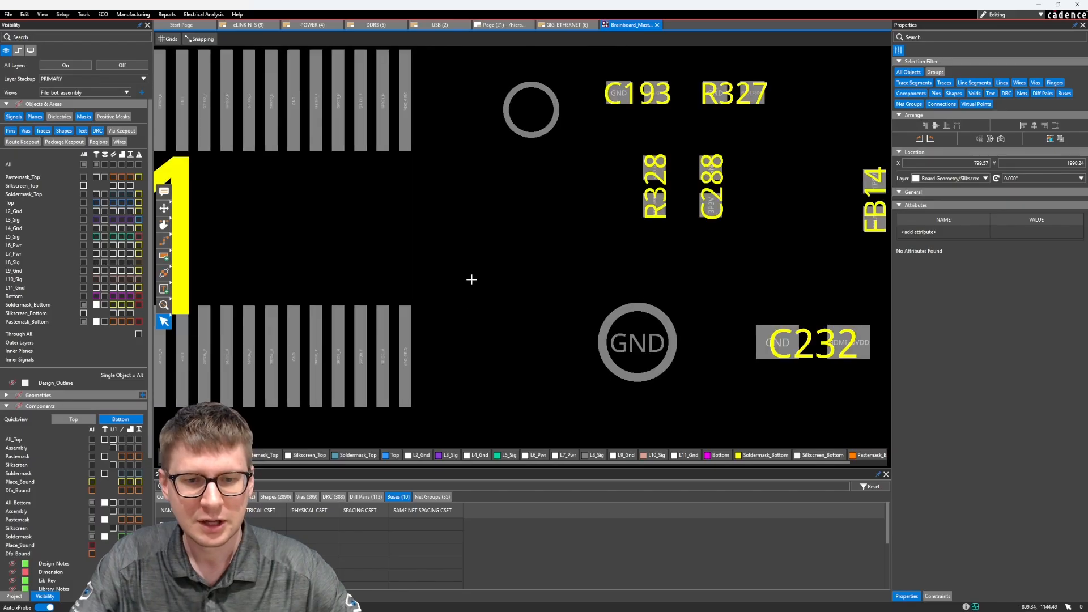
{"action": "scroll", "coordinate": [471, 280], "scroll_direction": "down", "scroll_amount": 2}
{"action": "middle_click_drag", "start_coordinate": [483, 314], "coordinate": [451, 347]}
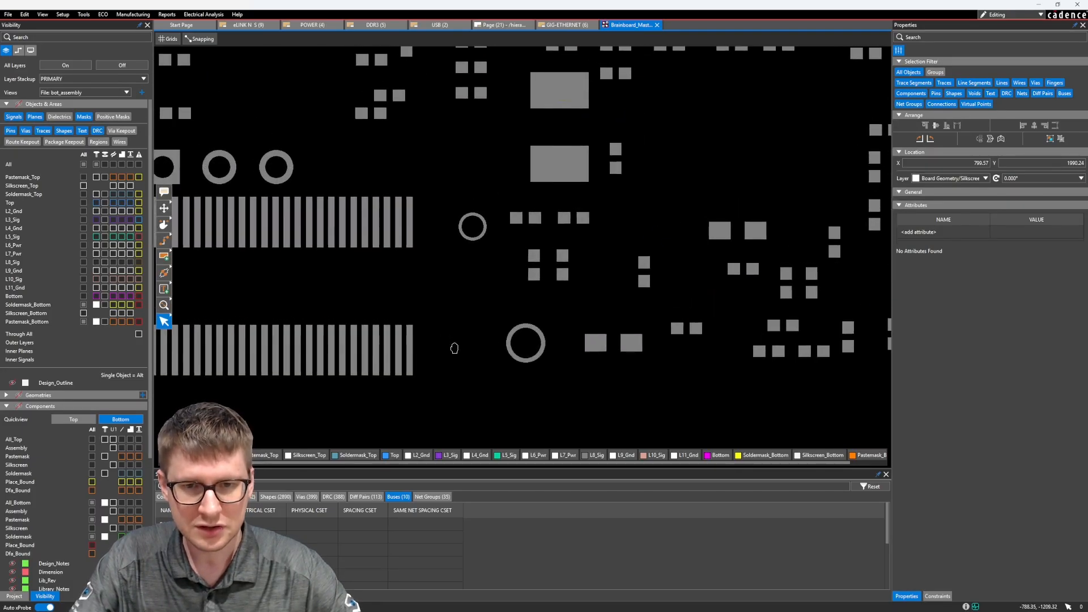
{"action": "scroll", "coordinate": [447, 351], "scroll_direction": "up", "scroll_amount": 4}
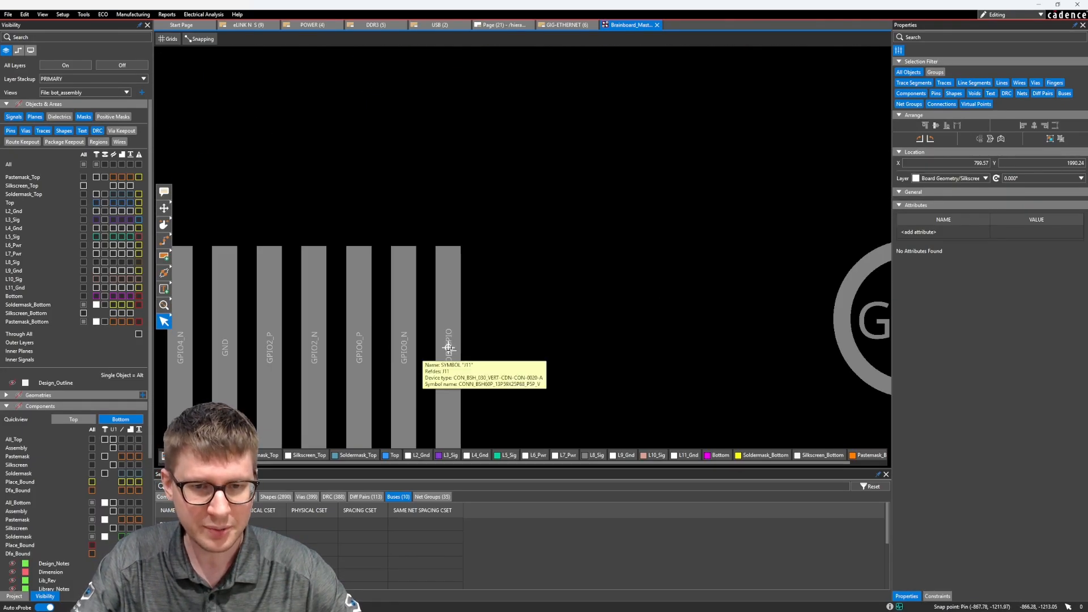
{"action": "scroll", "coordinate": [450, 348], "scroll_direction": "down", "scroll_amount": 2}
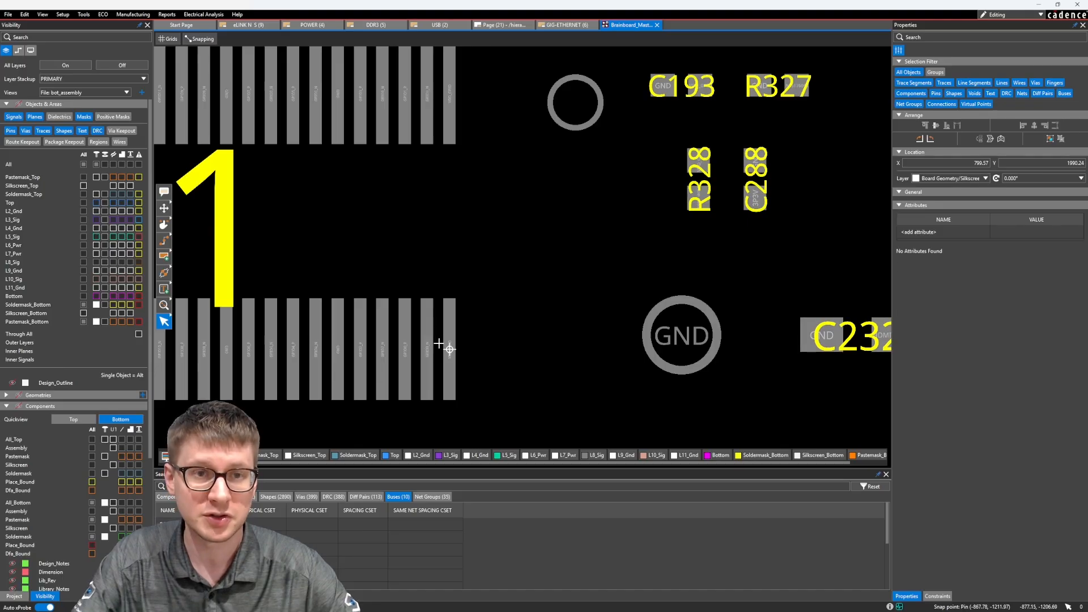
{"action": "middle_click_drag", "start_coordinate": [513, 272], "coordinate": [485, 297]}
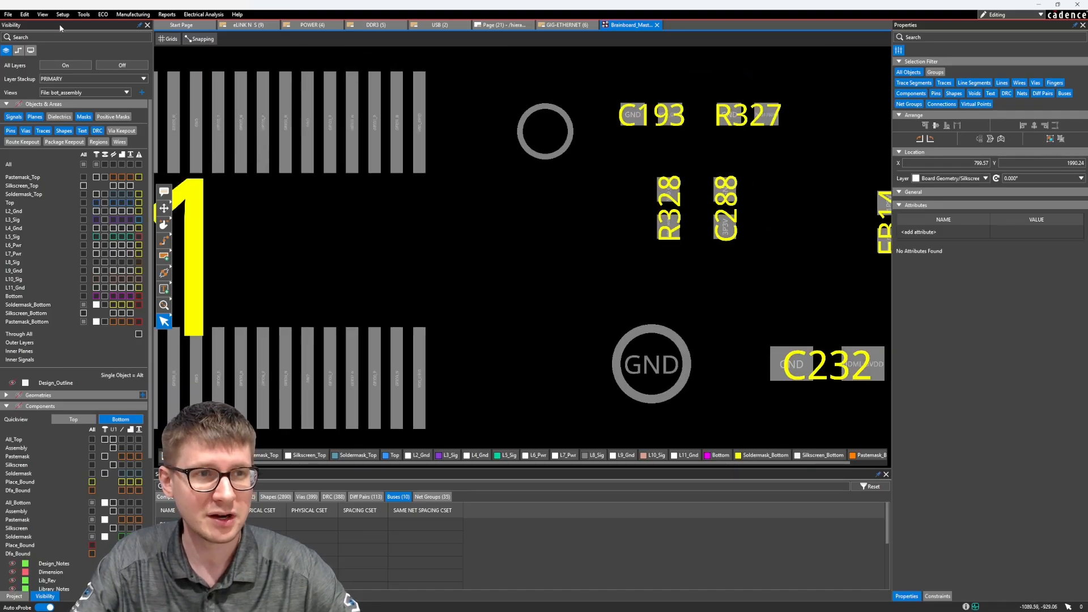
{"action": "left_click", "coordinate": [24, 16]}
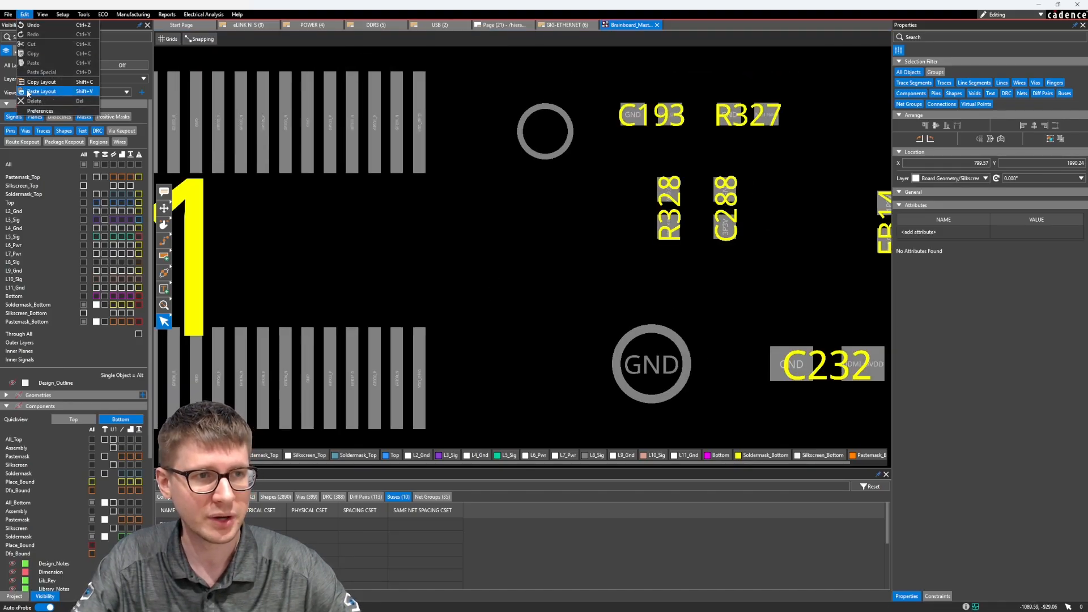
{"action": "left_click", "coordinate": [85, 94]}
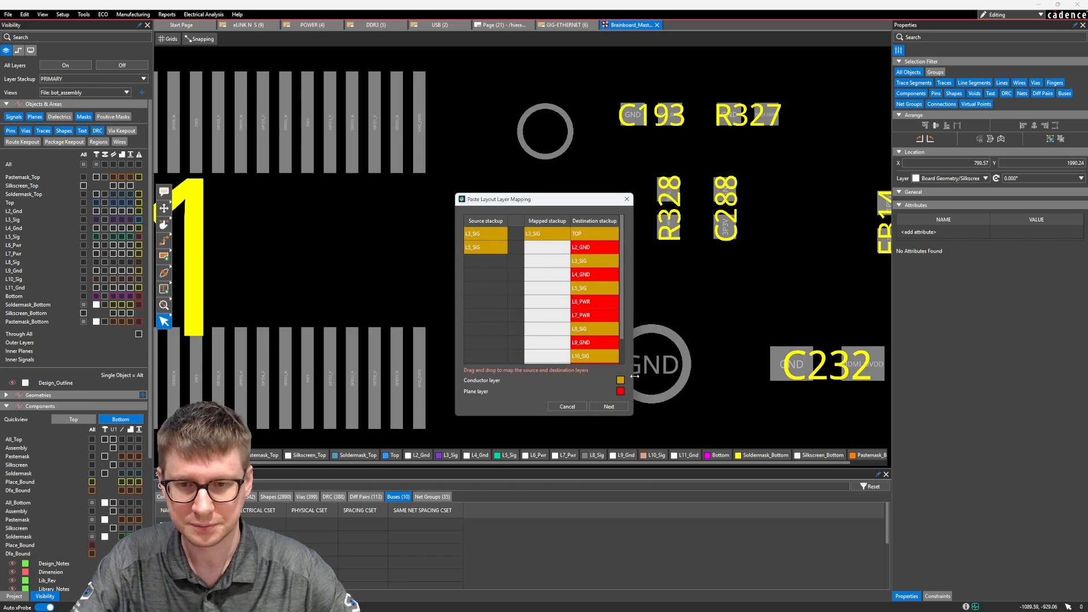
{"action": "left_click_drag", "start_coordinate": [633, 377], "coordinate": [742, 385]}
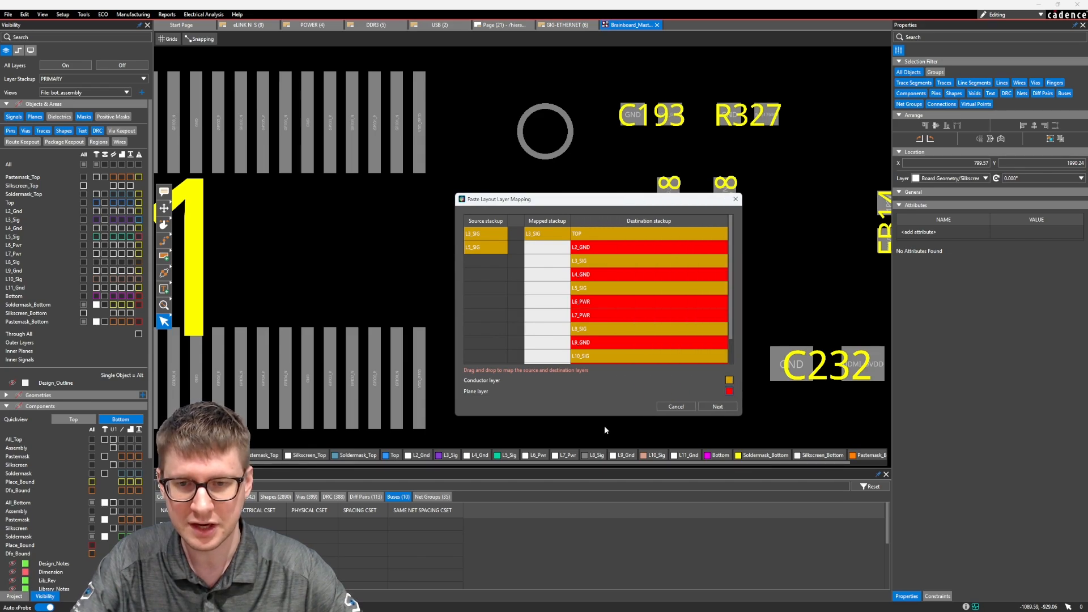
{"action": "left_click_drag", "start_coordinate": [606, 417], "coordinate": [605, 466]}
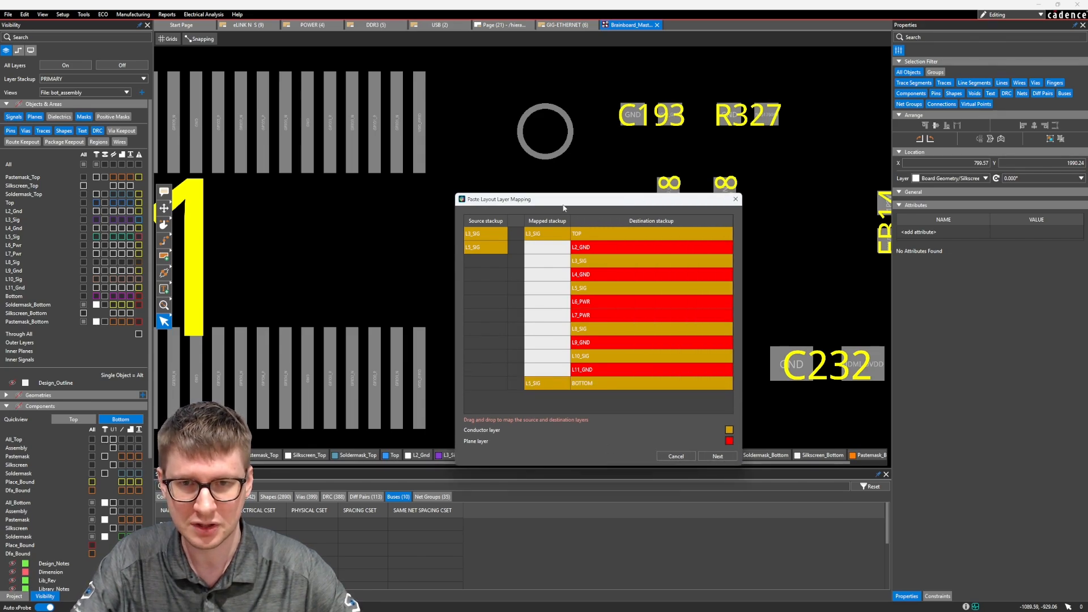
{"action": "left_click_drag", "start_coordinate": [564, 208], "coordinate": [547, 124]}
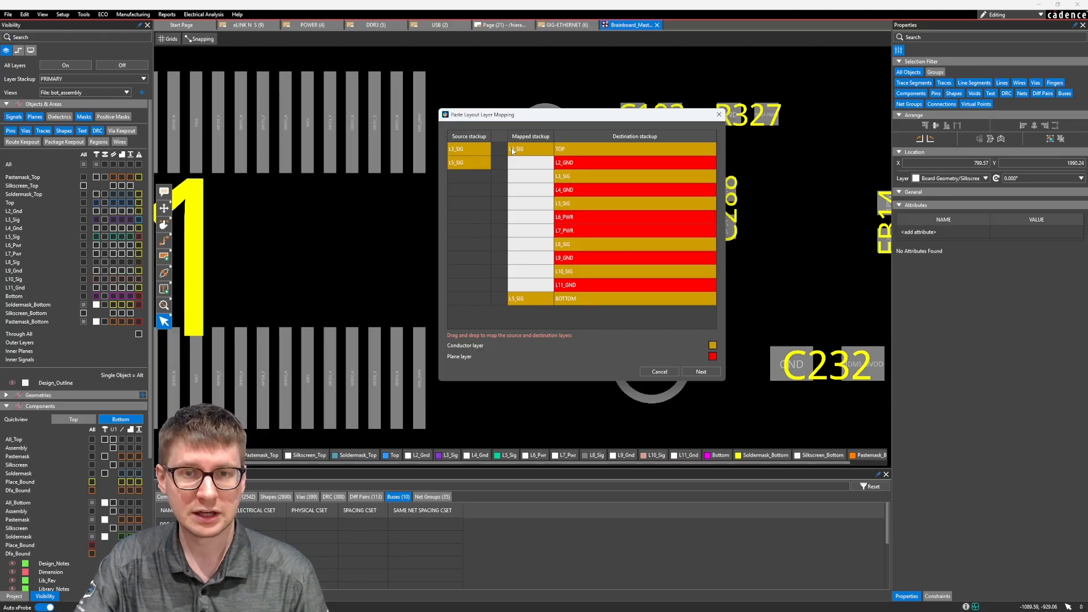
Step: Map source layer L3_SIG to L8_SIG and L5_SIG to TOP, and continue to the part mapping
{"action": "left_click_drag", "start_coordinate": [512, 150], "coordinate": [514, 245]}
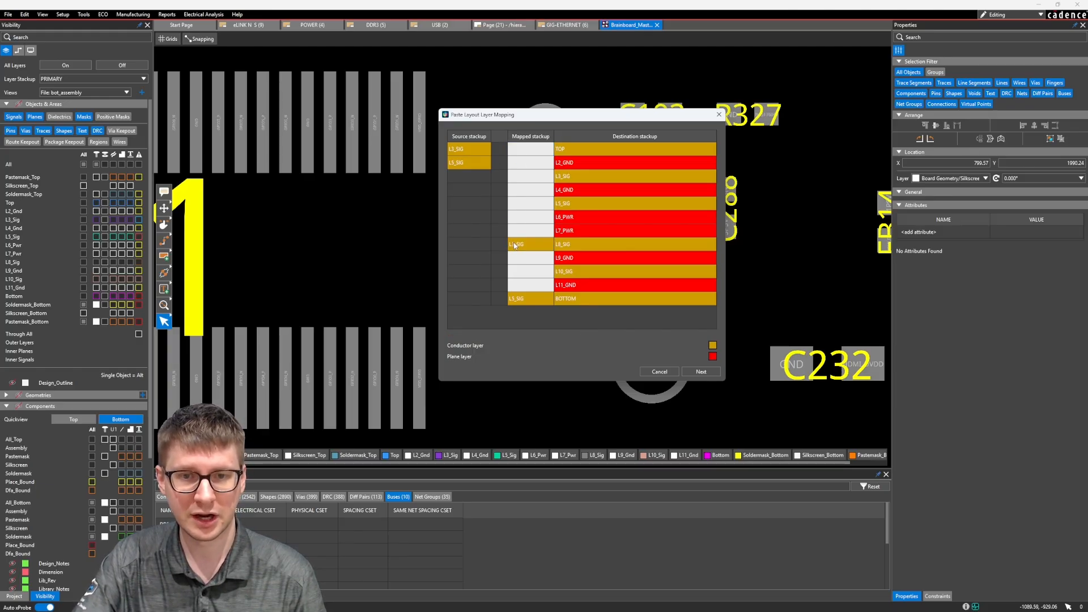
{"action": "left_click_drag", "start_coordinate": [519, 303], "coordinate": [524, 153]}
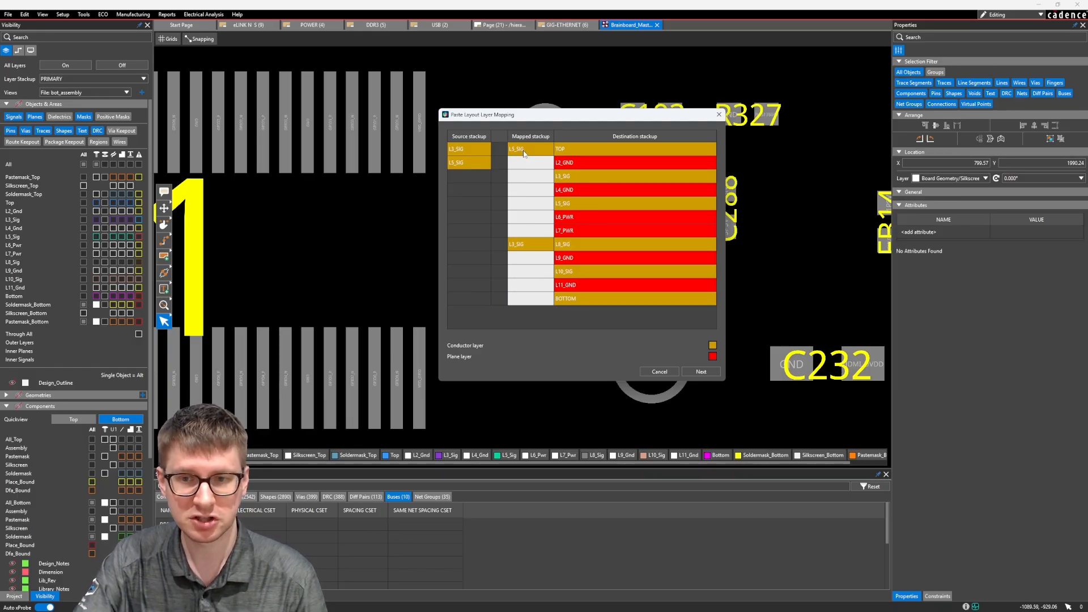
{"action": "left_click", "coordinate": [701, 371]}
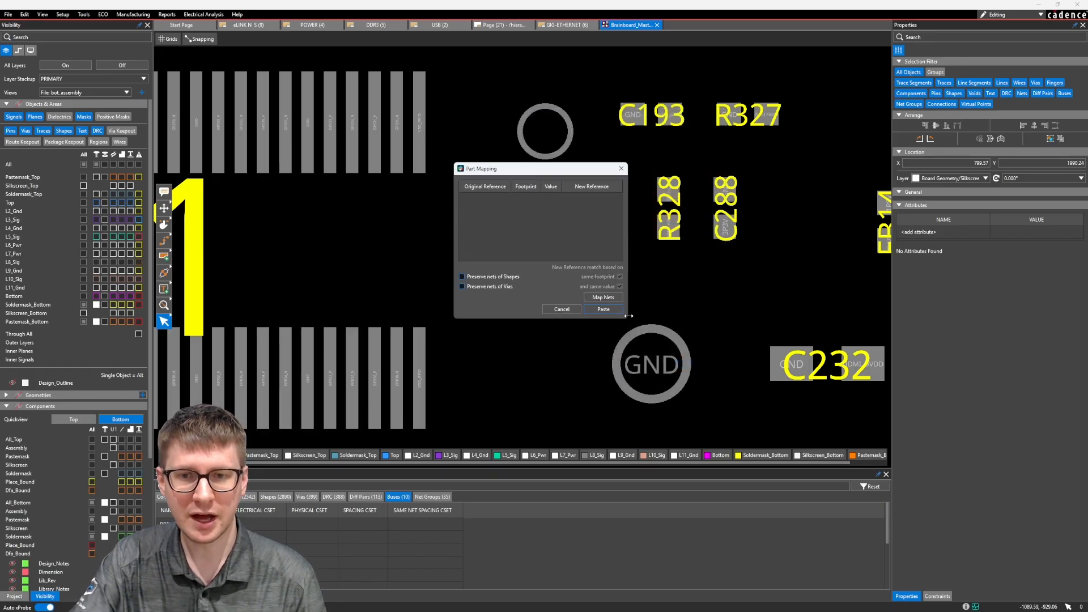
Step: Check the power and ground net mapping without changing it, and paste the traces onto the last pad of J11's lower row
{"action": "left_click_drag", "start_coordinate": [627, 320], "coordinate": [718, 353]}
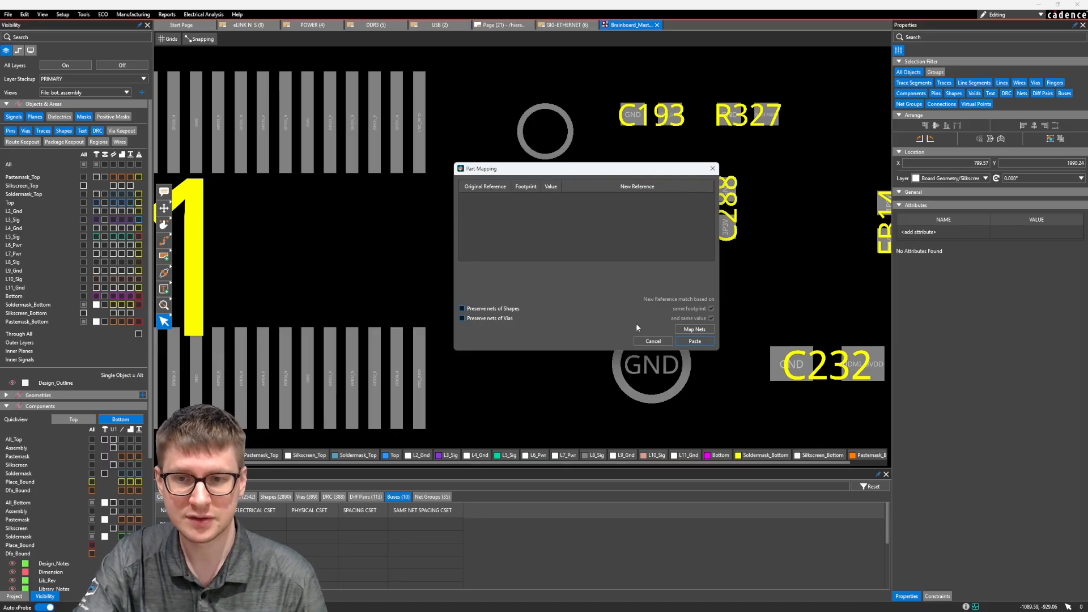
{"action": "left_click", "coordinate": [694, 329]}
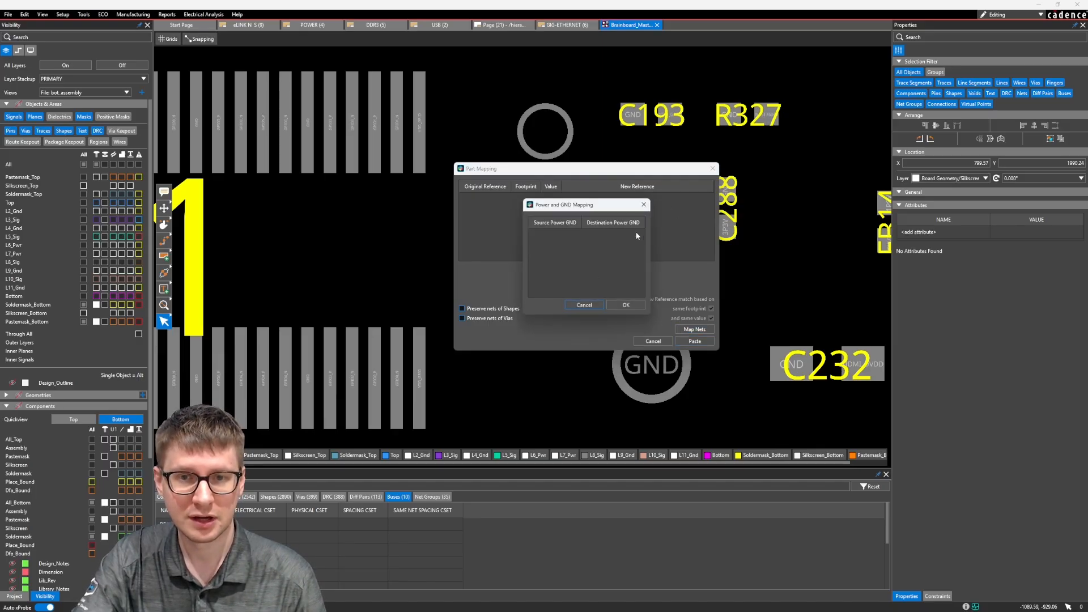
{"action": "left_click", "coordinate": [583, 305]}
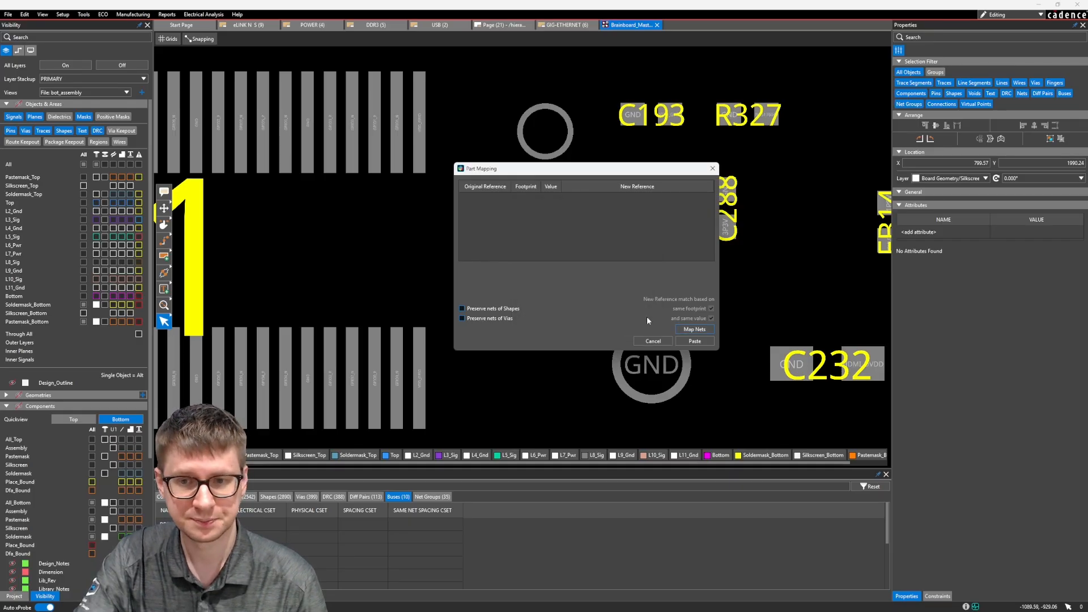
{"action": "left_click", "coordinate": [695, 341]}
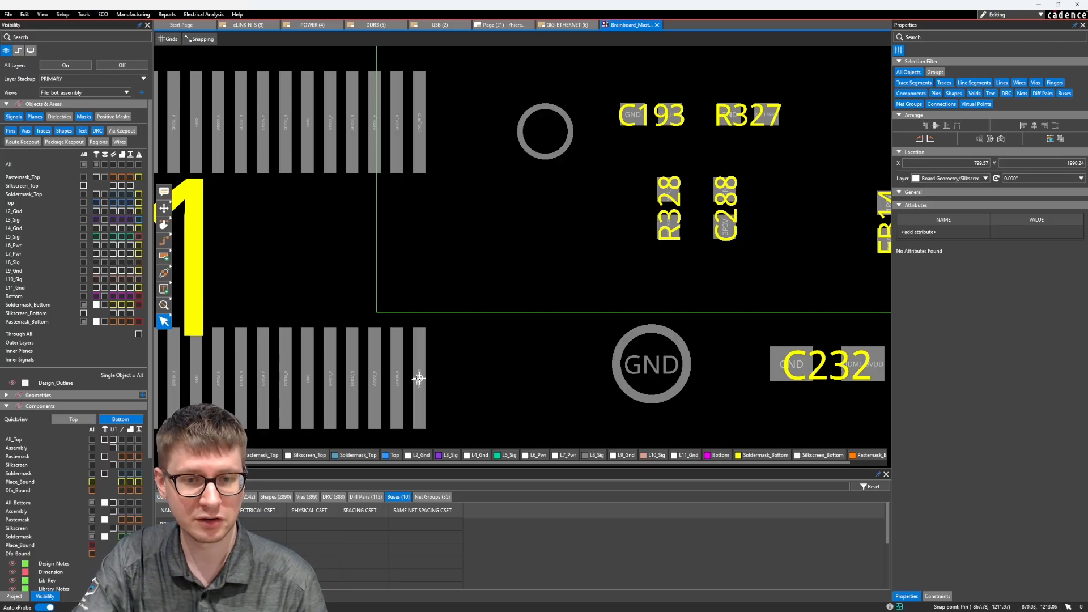
{"action": "left_click", "coordinate": [419, 378]}
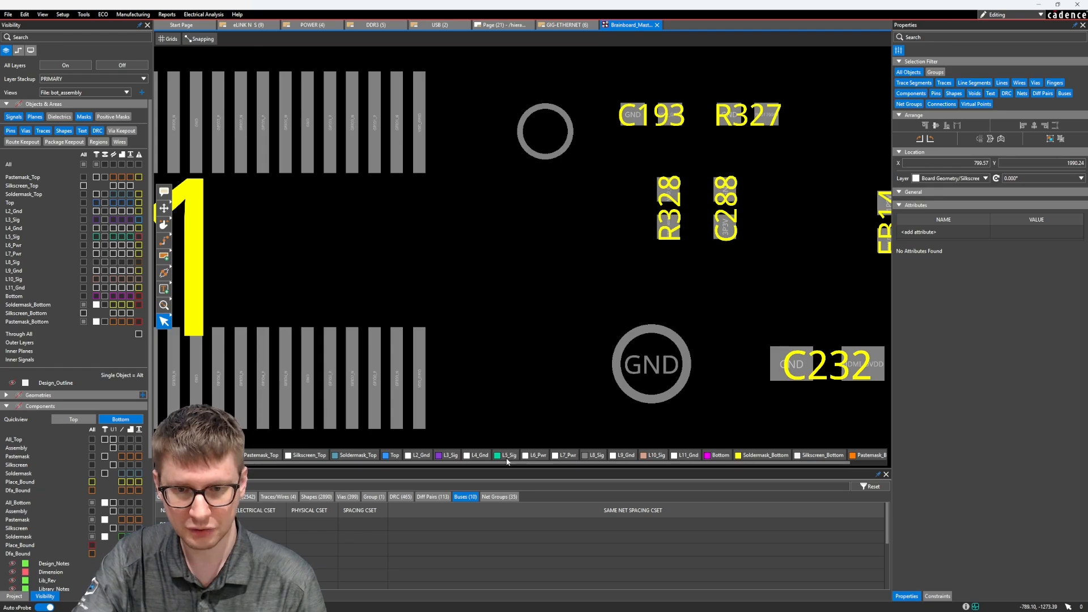
Step: Show the Top and L8_Sig layers carrying the pasted traces, and keep L3_Sig, L5_Sig and L10_Sig hidden
{"action": "left_click", "coordinate": [451, 456]}
{"action": "left_click", "coordinate": [499, 456]}
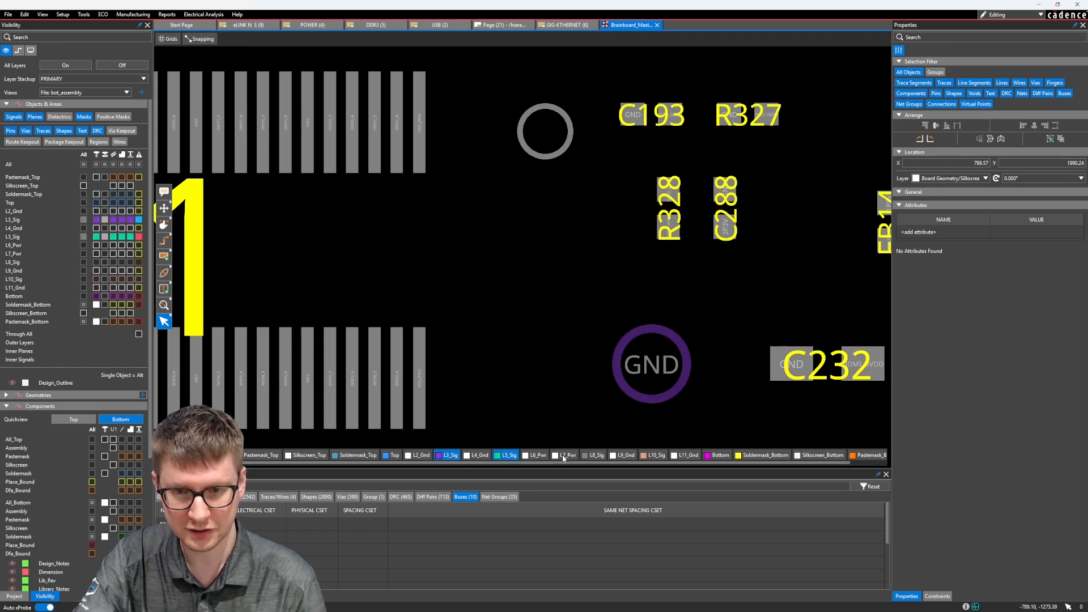
{"action": "left_click", "coordinate": [595, 456]}
{"action": "left_click", "coordinate": [646, 456]}
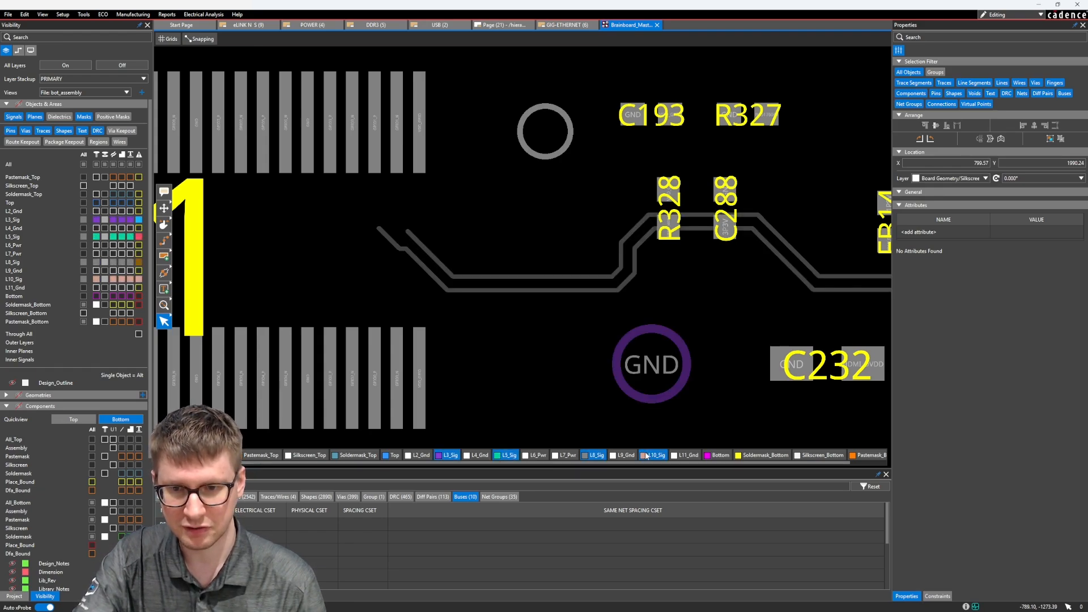
{"action": "left_click", "coordinate": [397, 457]}
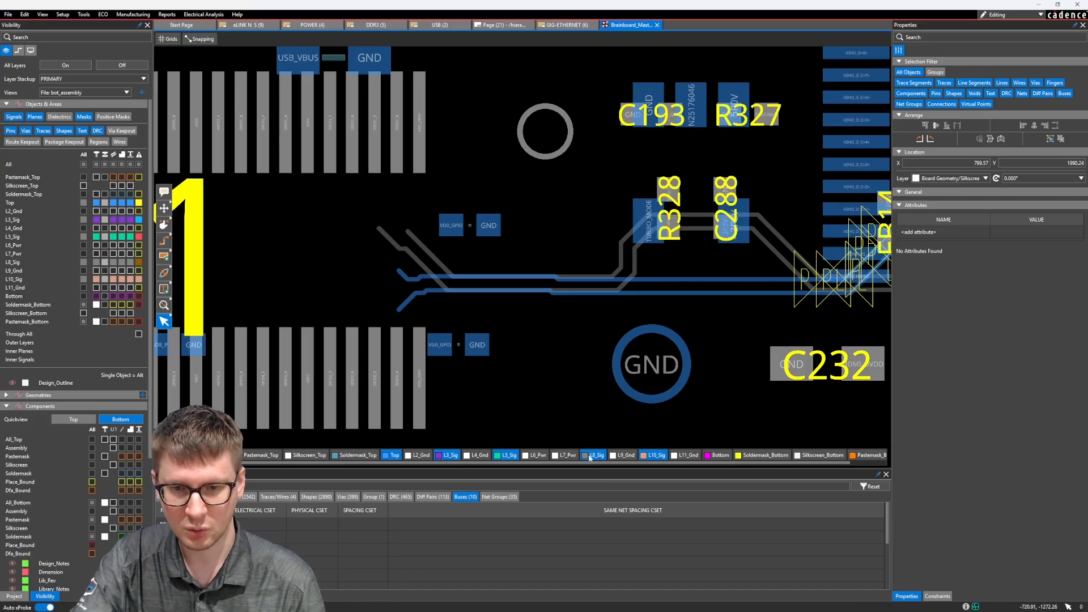
{"action": "left_click", "coordinate": [654, 457]}
{"action": "left_click", "coordinate": [508, 456]}
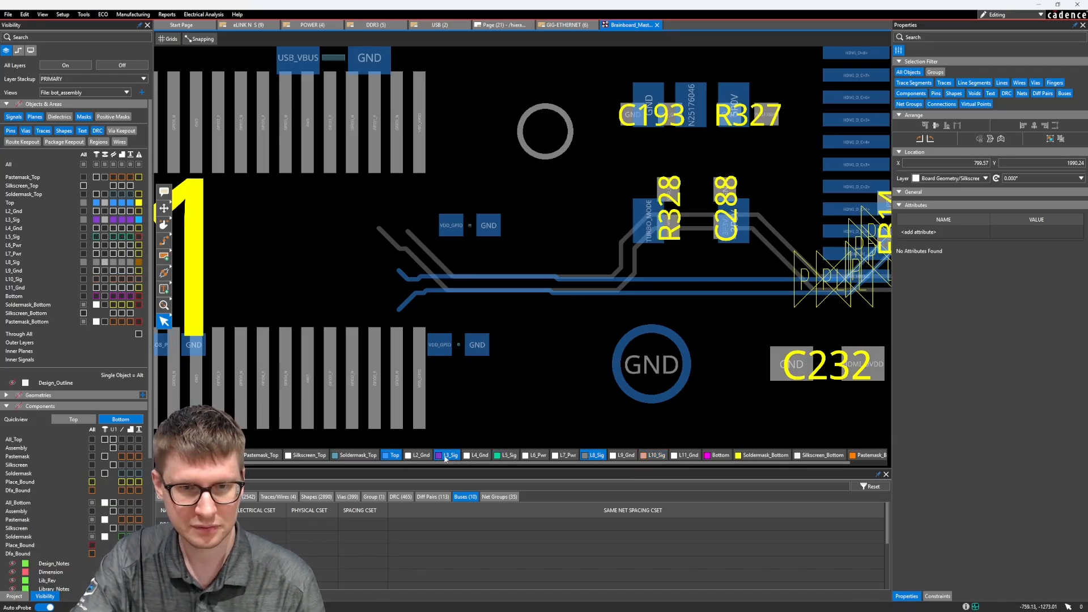
{"action": "left_click", "coordinate": [445, 457]}
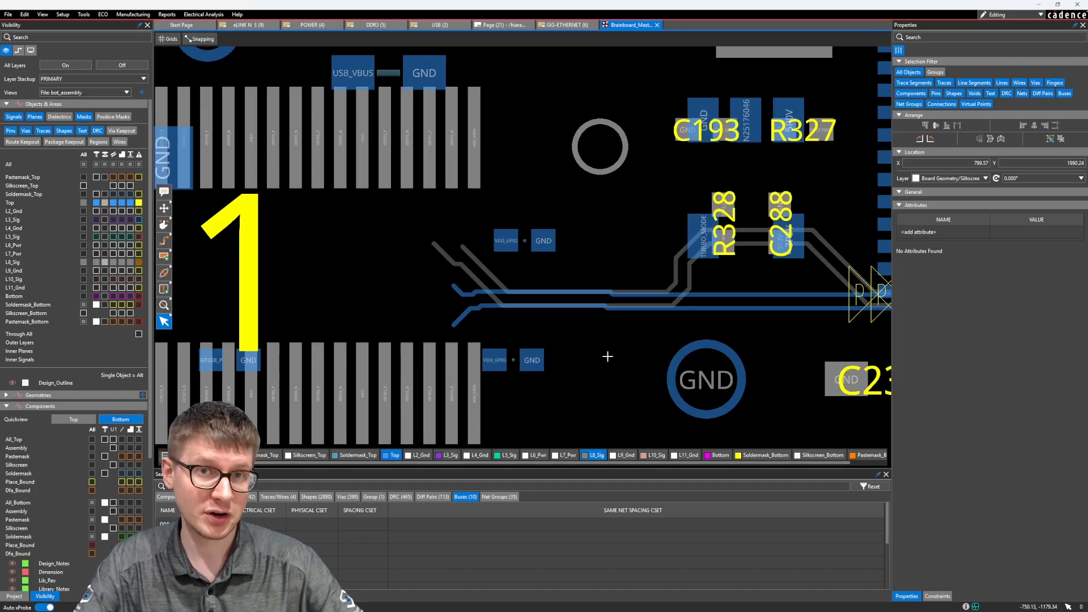
{"action": "scroll", "coordinate": [607, 356], "scroll_direction": "down", "scroll_amount": 1}
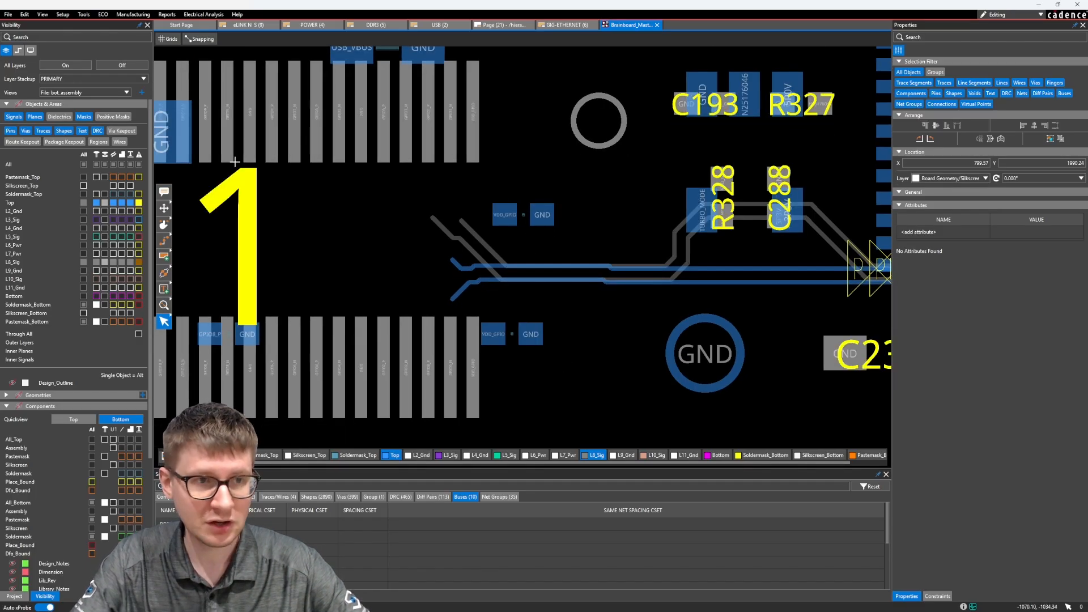
Step: Route the GPIO0_P and GPIO0_N differential pair on the Bottom layer from J11's lower pad row toward the ends of the pasted traces
{"action": "key", "text": "F3"}
{"action": "scroll", "coordinate": [459, 370], "scroll_direction": "up", "scroll_amount": 2}
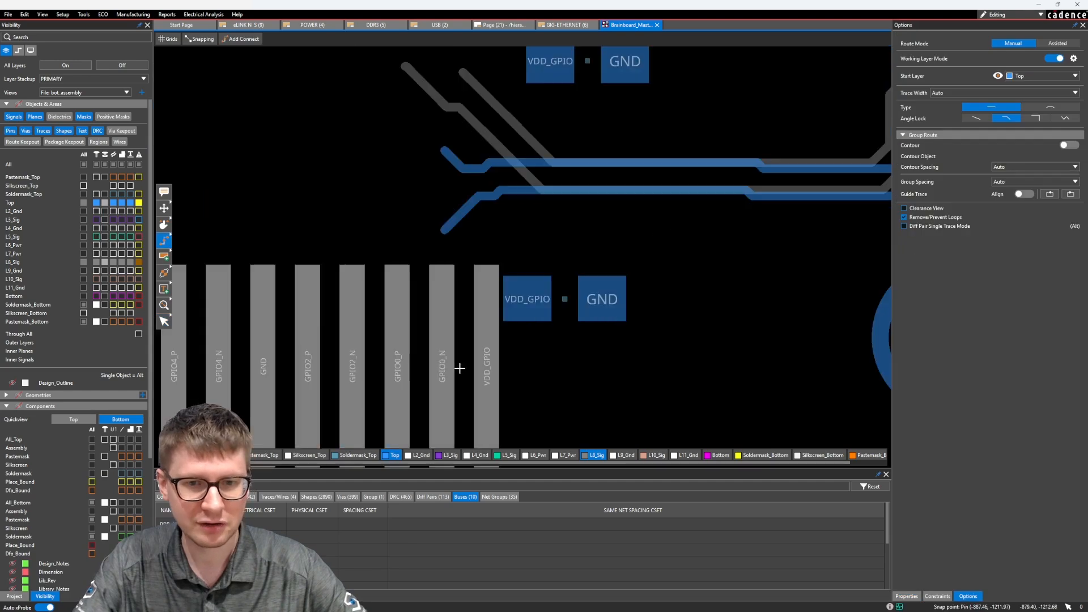
{"action": "left_click", "coordinate": [446, 294]}
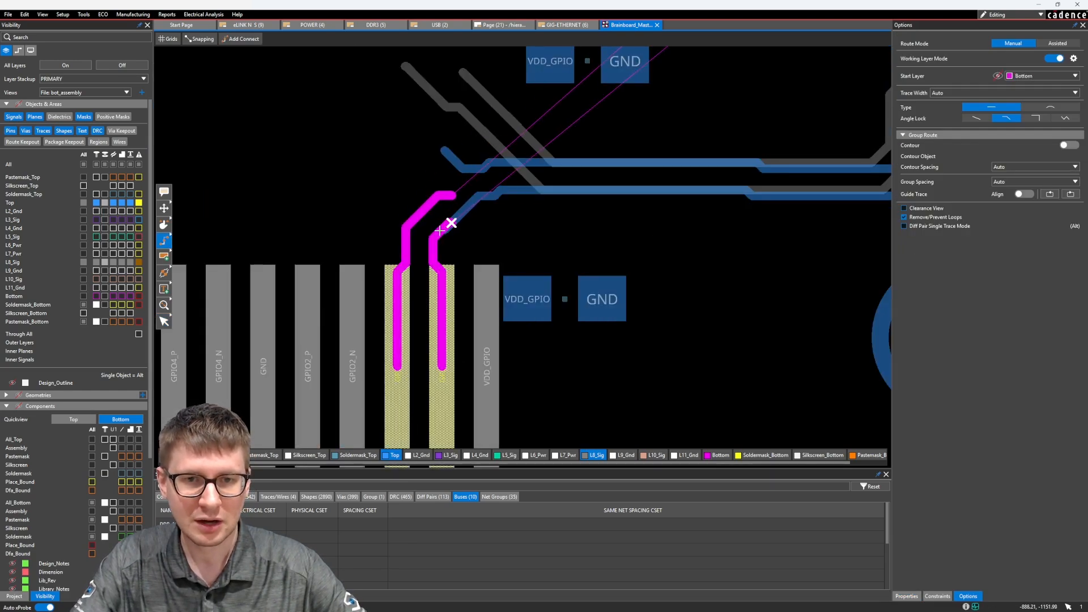
{"action": "left_click", "coordinate": [442, 231]}
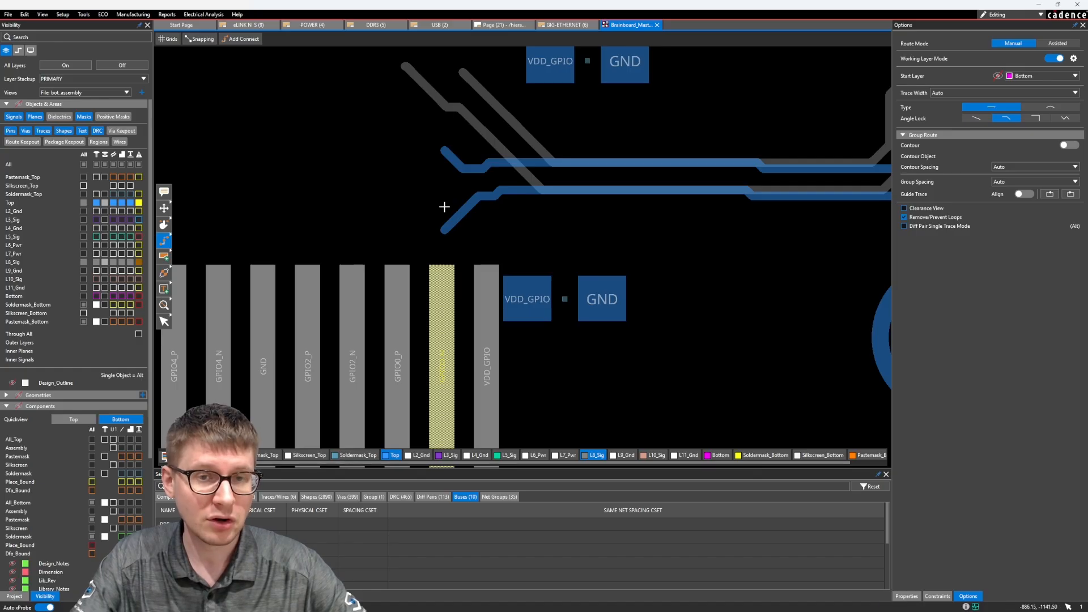
{"action": "scroll", "coordinate": [442, 206], "scroll_direction": "down", "scroll_amount": 2}
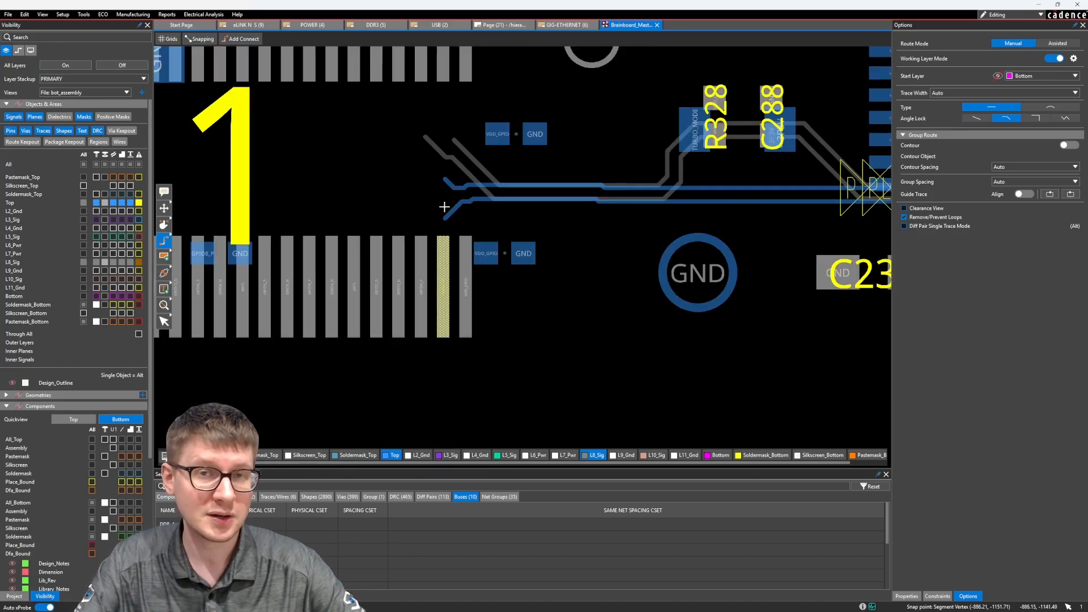
{"action": "scroll", "coordinate": [444, 207], "scroll_direction": "down", "scroll_amount": 3}
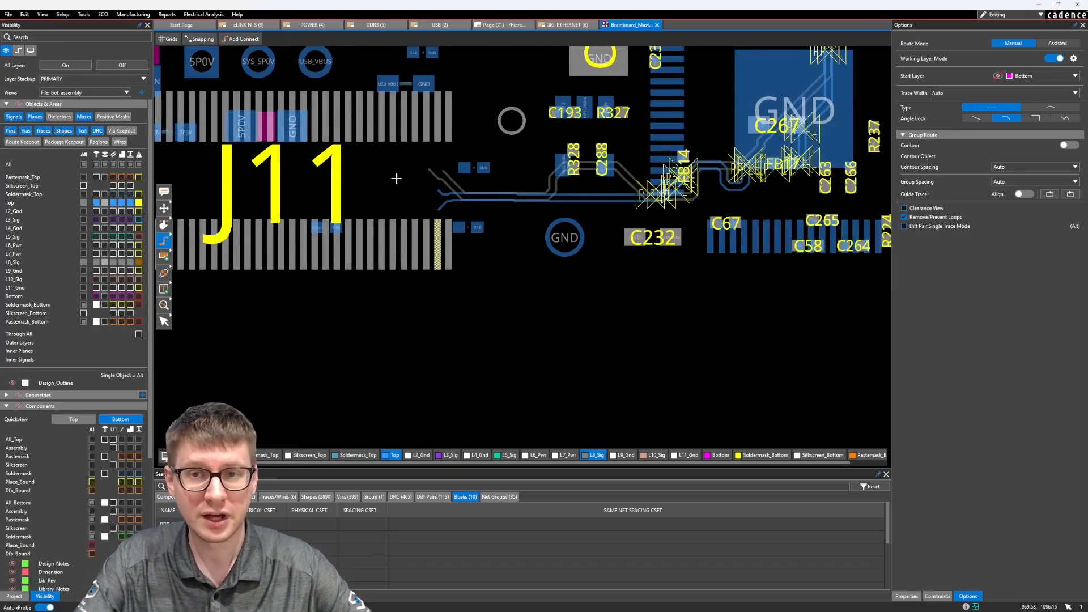
{"action": "scroll", "coordinate": [456, 283], "scroll_direction": "up", "scroll_amount": 1}
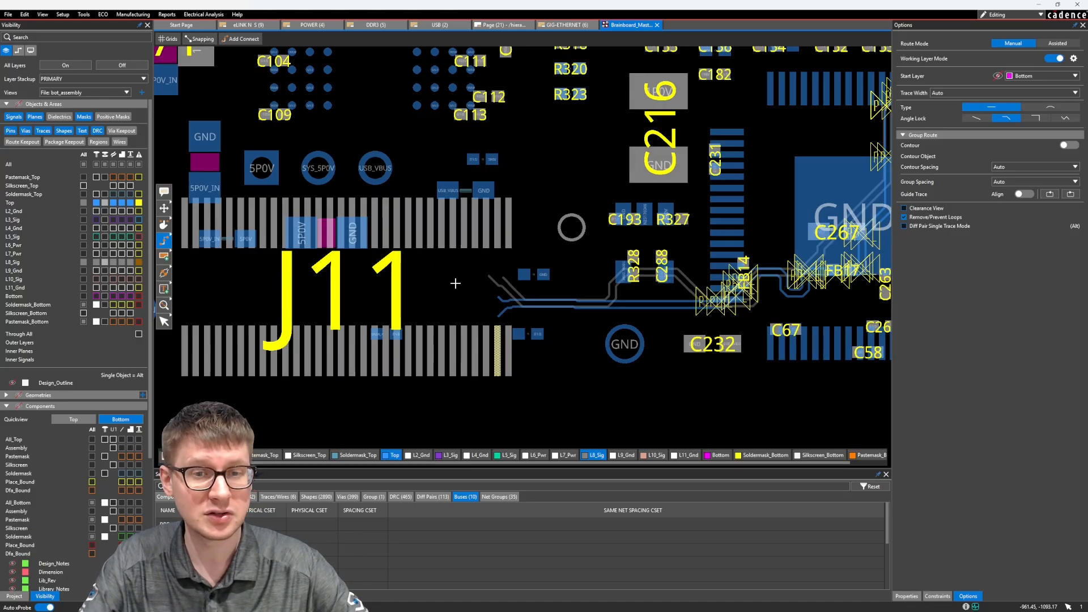
{"action": "scroll", "coordinate": [455, 283], "scroll_direction": "down", "scroll_amount": 2}
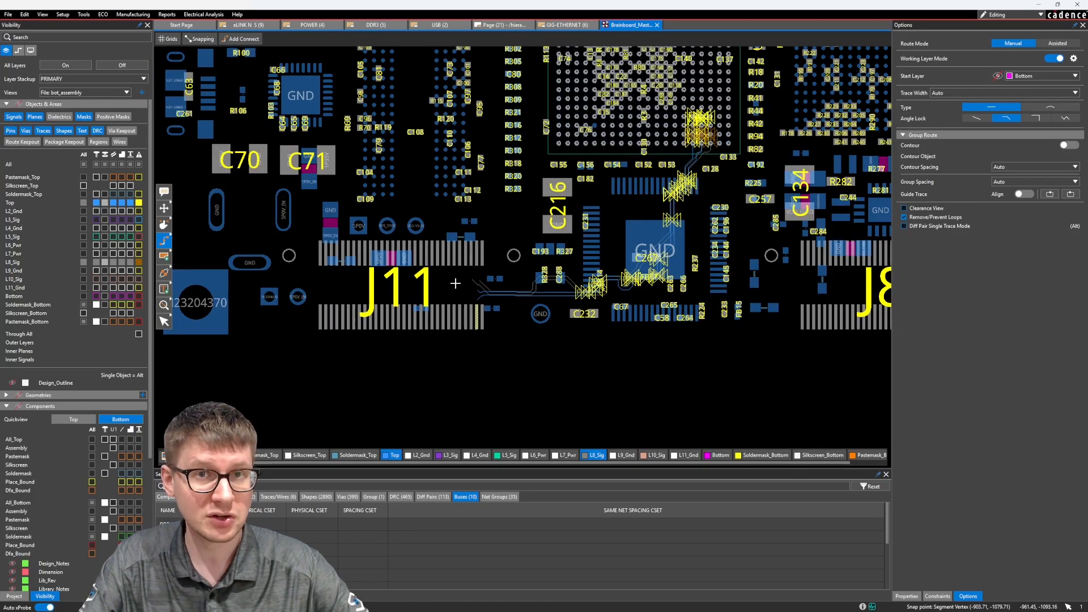